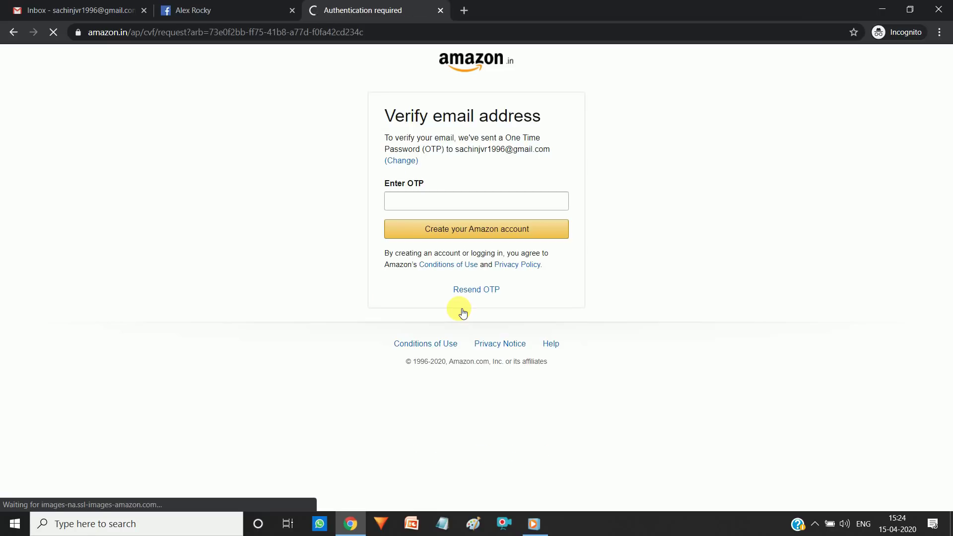
# Step: Check the Enter OTP field and the email address the code was sent to
pyautogui.click(436, 203)
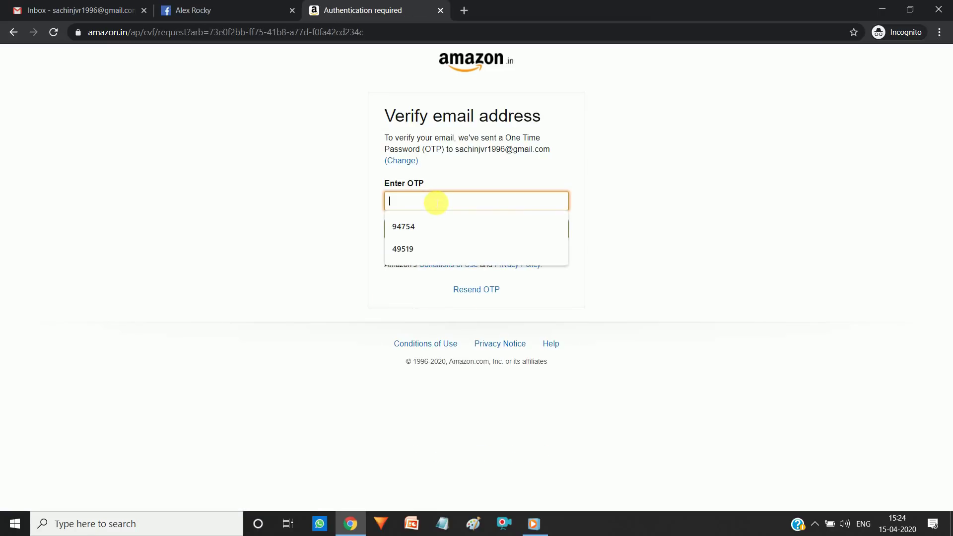
pyautogui.click(342, 194)
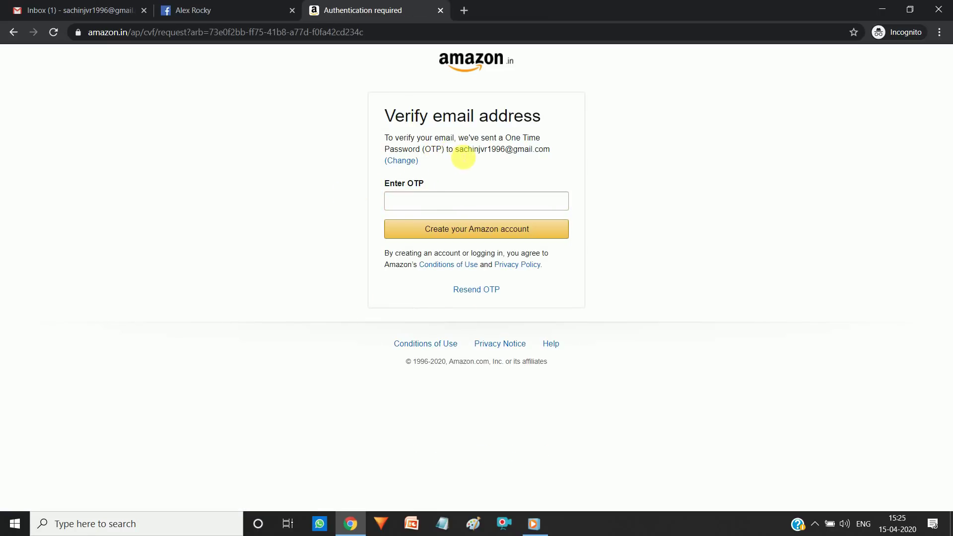
pyautogui.moveTo(459, 149); pyautogui.dragTo(543, 150)
pyautogui.click(218, 102)
# Step: Copy the one-time password from Amazon's verification email in Gmail, then go back to Amazon
pyautogui.click(69, 9)
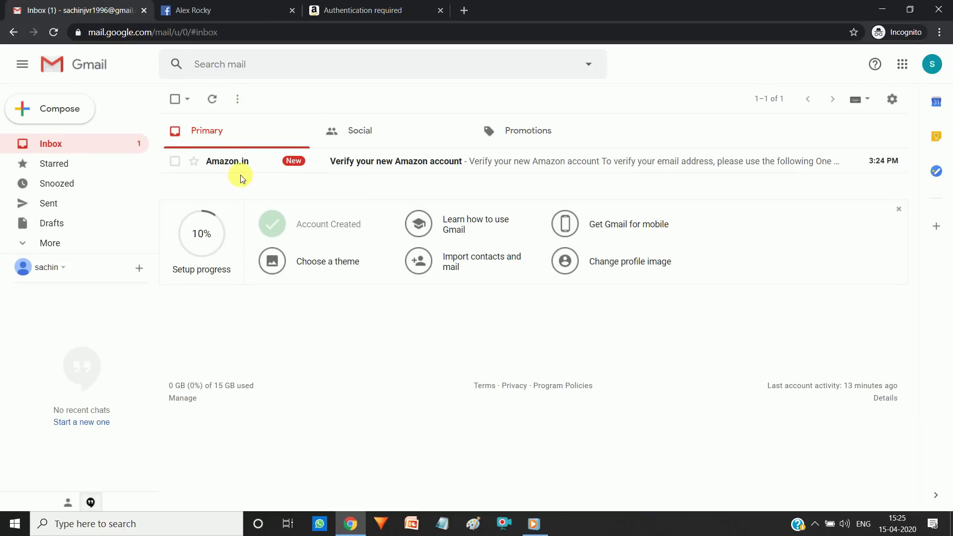
pyautogui.click(375, 163)
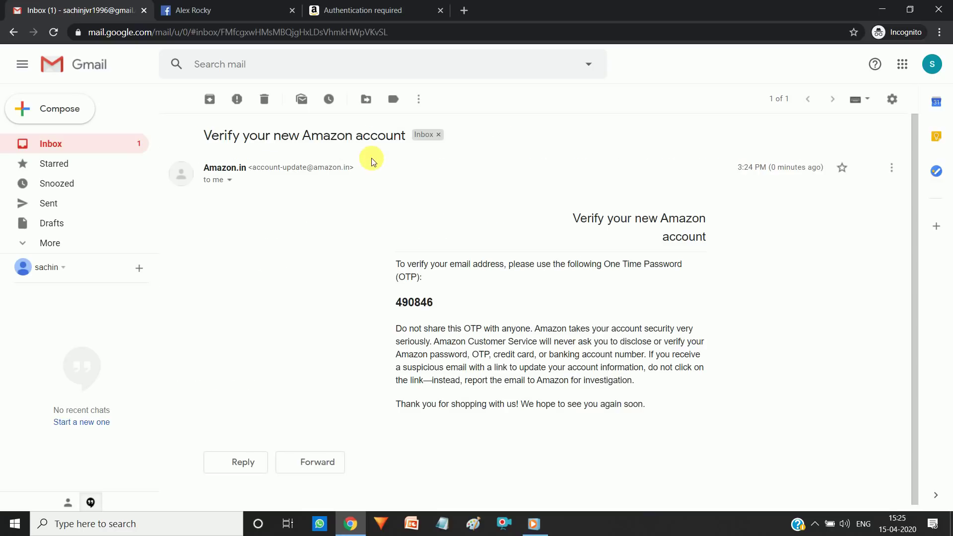
pyautogui.doubleClick(428, 302)
pyautogui.click(429, 303)
pyautogui.moveTo(432, 302); pyautogui.dragTo(395, 303)
pyautogui.hotkey('ctrl', 'c')
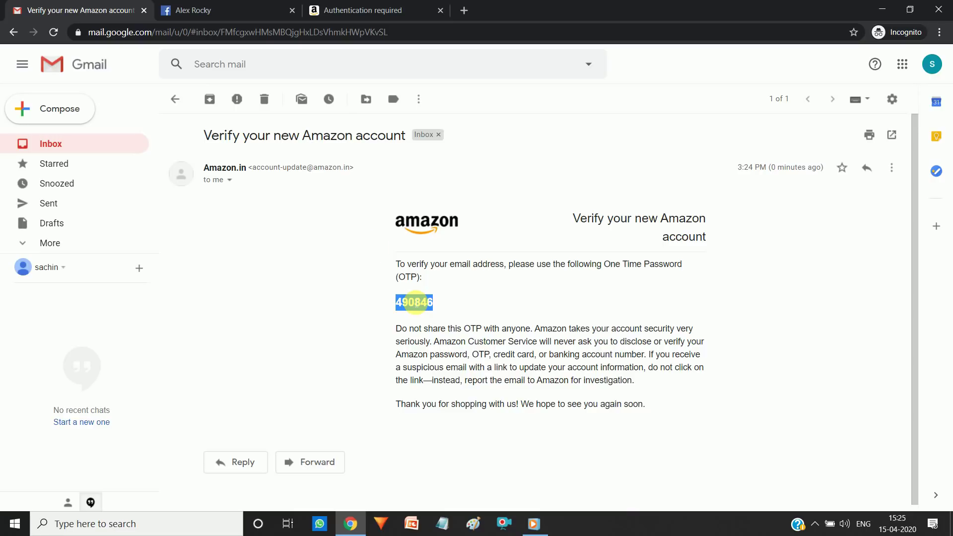
pyautogui.click(342, 10)
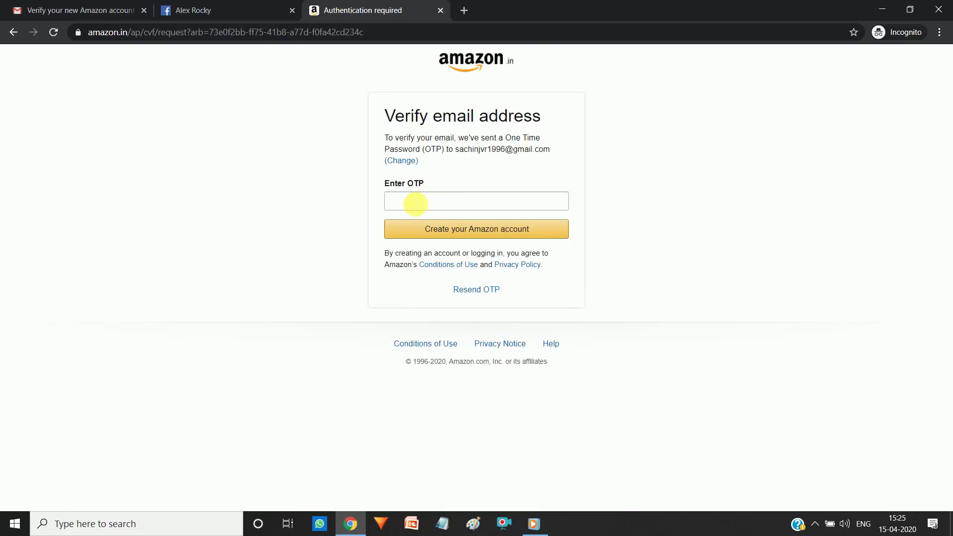
# Step: Paste the one-time password into Enter OTP and create the Amazon account
pyautogui.click(415, 203)
pyautogui.hotkey('ctrl', 'v')
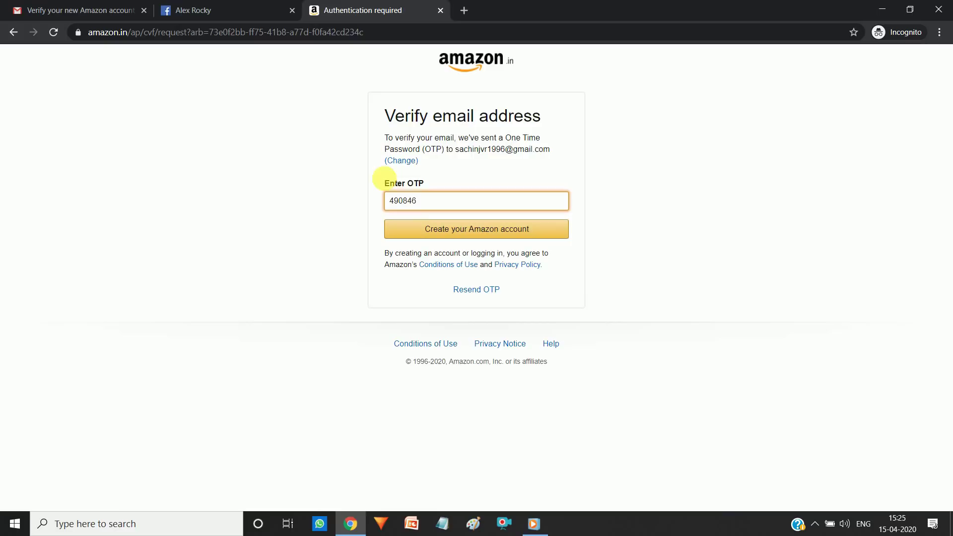
pyautogui.click(99, 7)
pyautogui.click(356, 6)
pyautogui.click(469, 232)
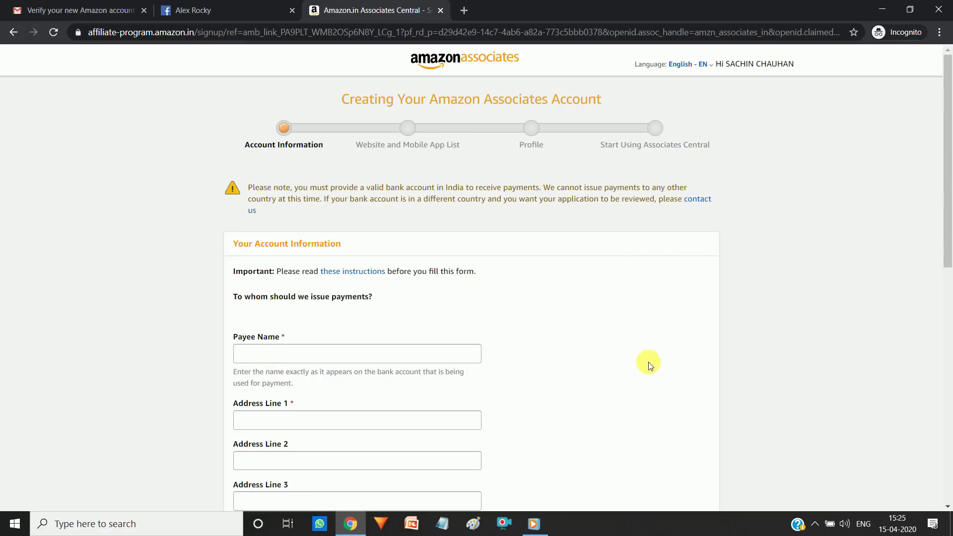
# Step: Enter the payee's full name in the Payee Name field
pyautogui.moveTo(949, 171); pyautogui.dragTo(948, 254)
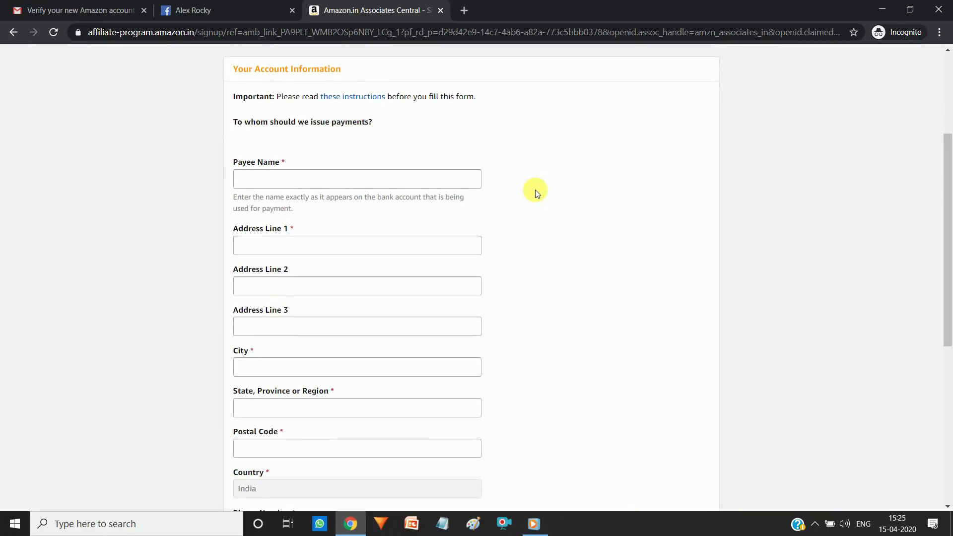
pyautogui.tripleClick(258, 162)
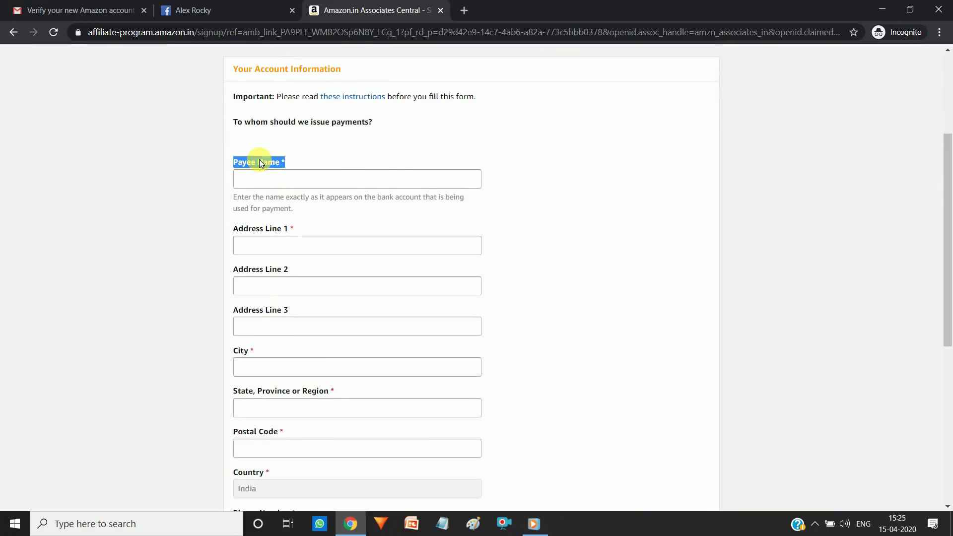
pyautogui.click(309, 179)
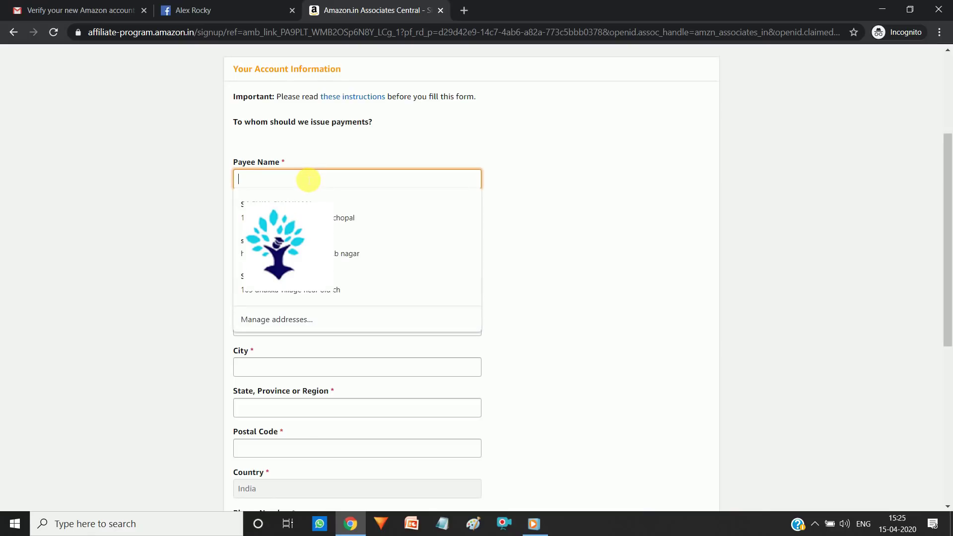
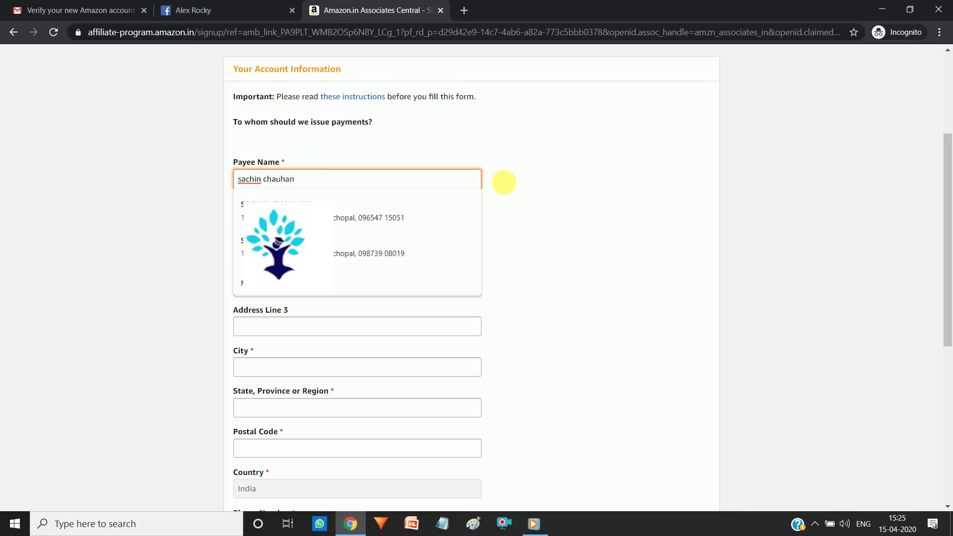
pyautogui.click(534, 193)
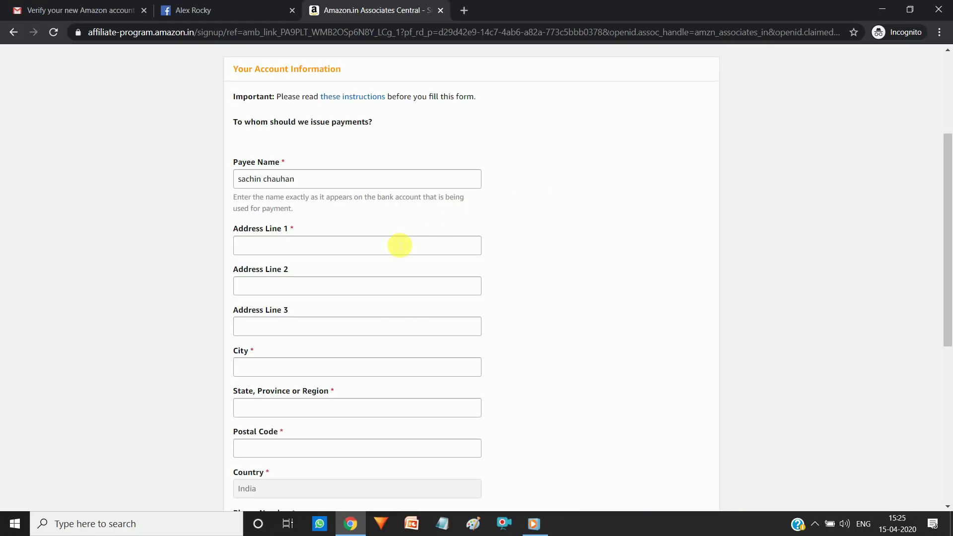
# Step: Fill in Address Line 1, City and State with the payee's address details
pyautogui.click(399, 245)
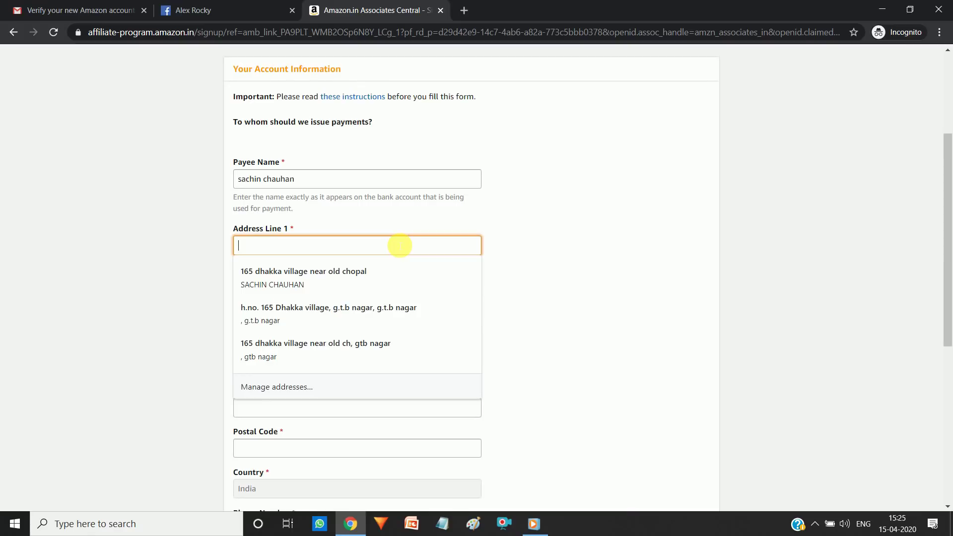
pyautogui.write('ro')
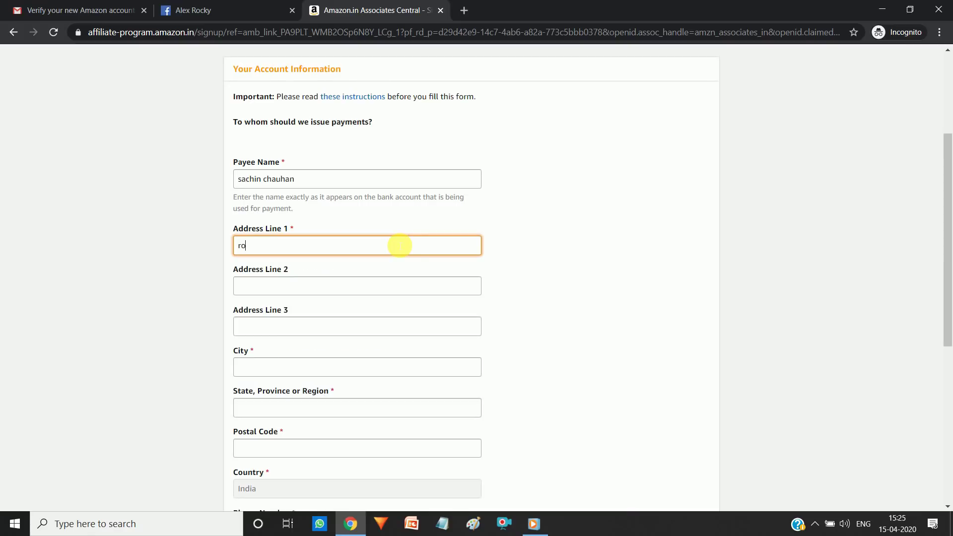
pyautogui.write('ke')
pyautogui.press('BackSpace')
pyautogui.press('BackSpace')
pyautogui.press('BackSpace')
pyautogui.write('aket')
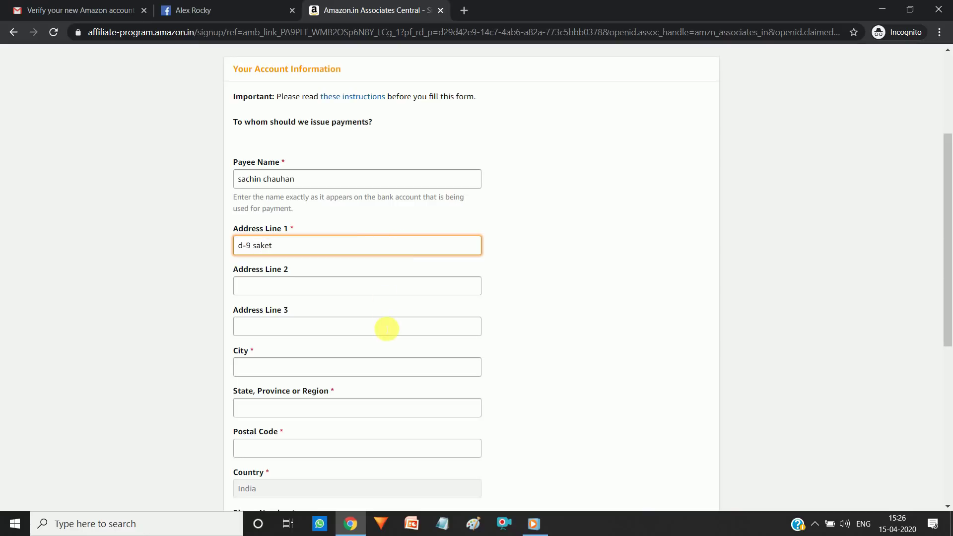
pyautogui.click(347, 367)
pyautogui.write('delhi')
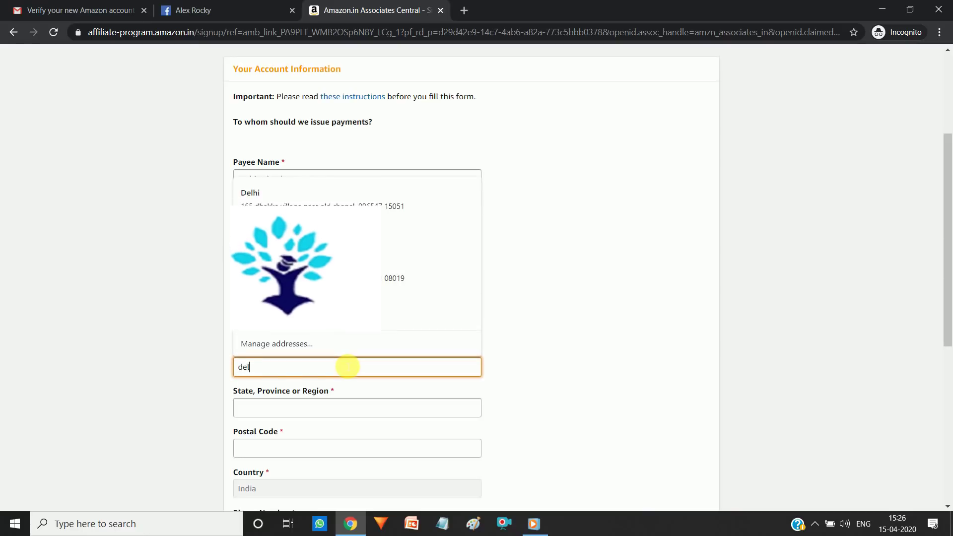
pyautogui.click(286, 417)
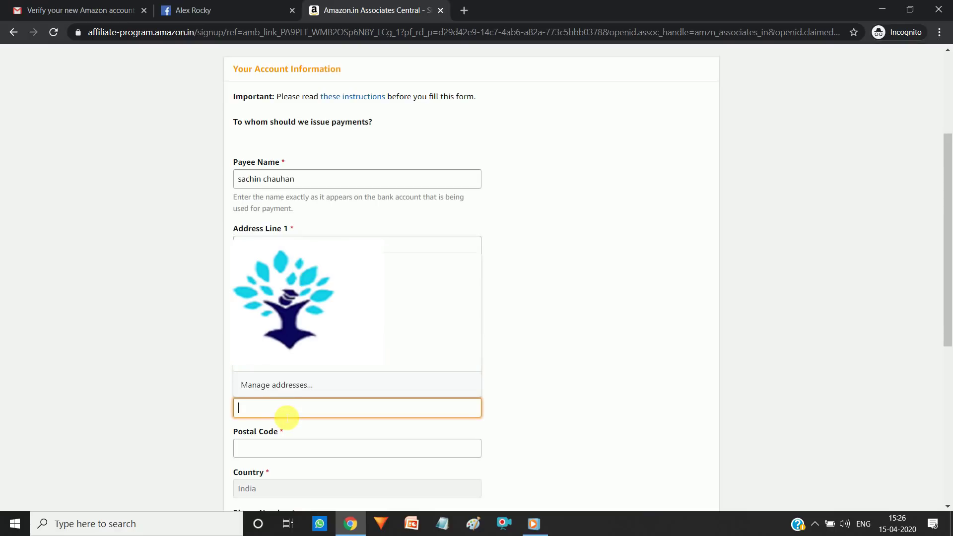
pyautogui.write('delhi')
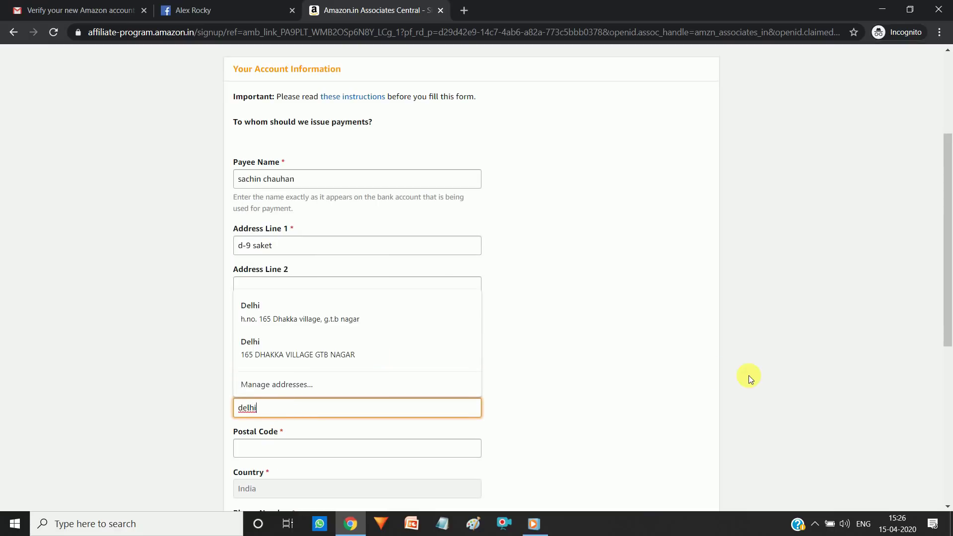
pyautogui.scroll(-4, 596, 322)
# Step: Enter the payee's postal code and phone number
pyautogui.click(297, 229)
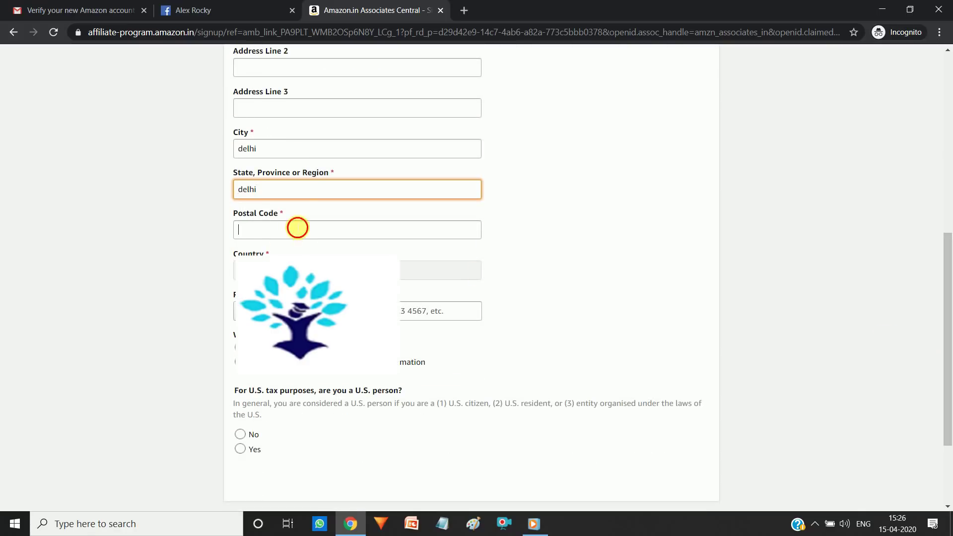
pyautogui.write('11')
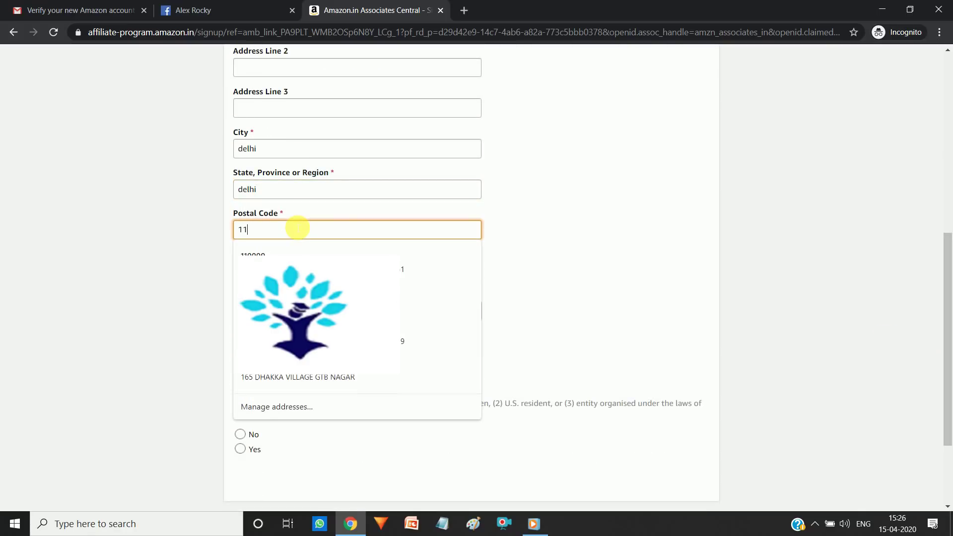
pyautogui.write('0052')
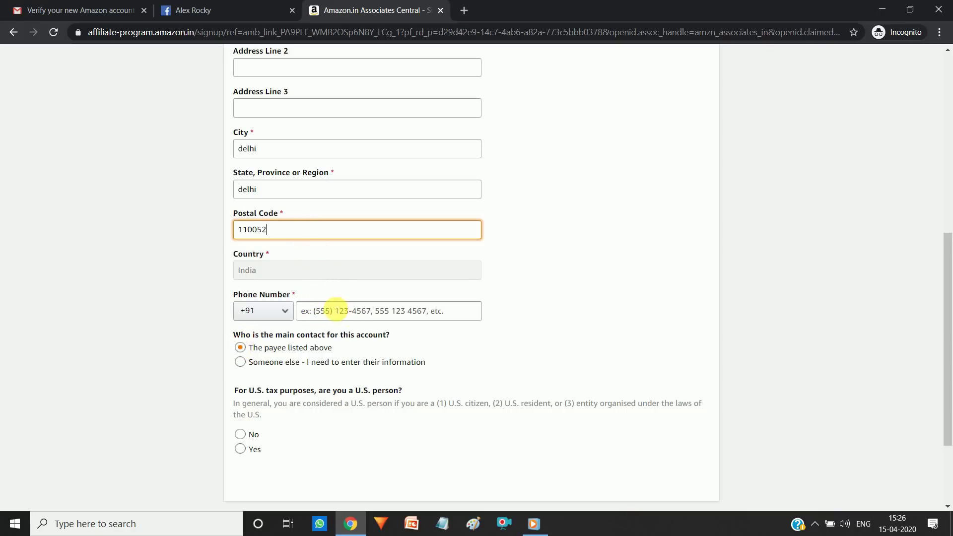
pyautogui.click(335, 313)
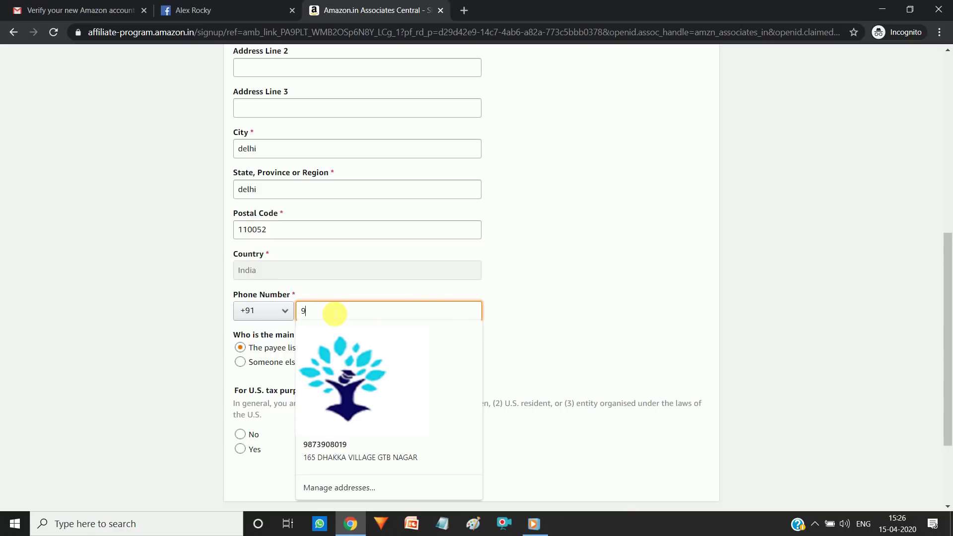
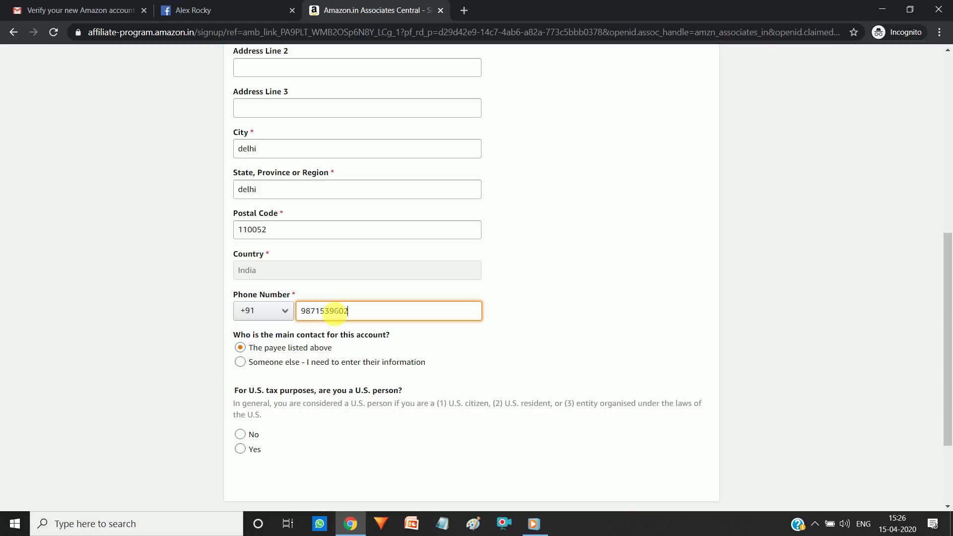
# Step: Keep the payee as main contact, answer No to the U.S. person question, and submit
pyautogui.click(241, 362)
pyautogui.click(241, 349)
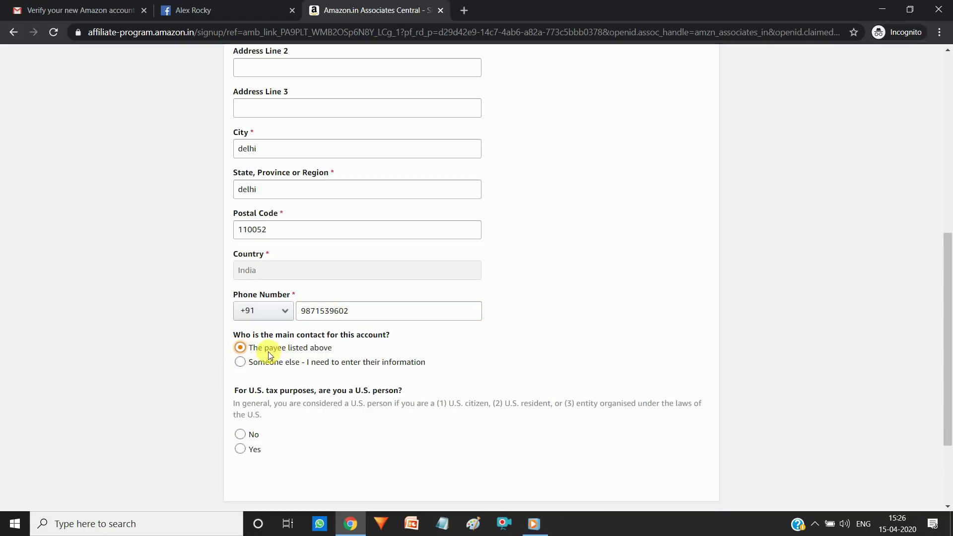
pyautogui.moveTo(257, 347); pyautogui.dragTo(342, 347)
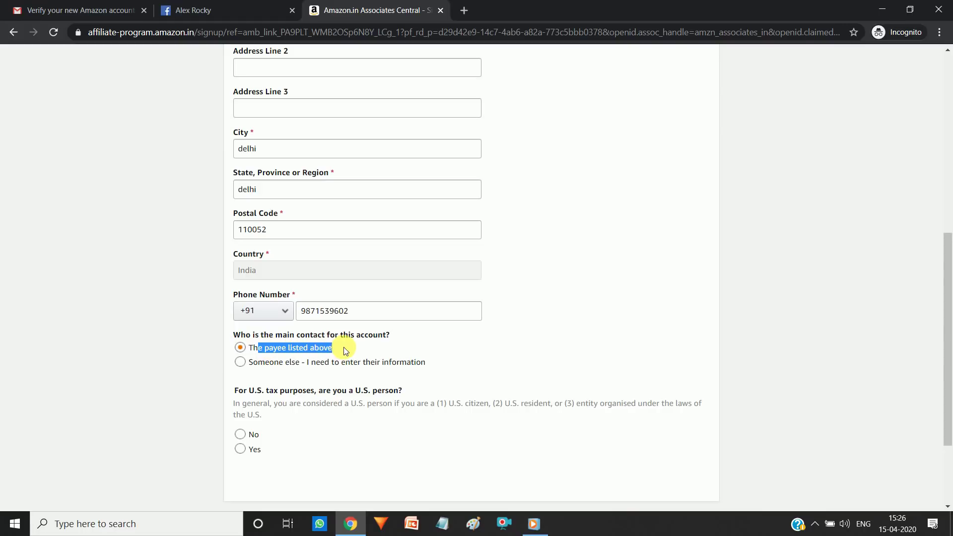
pyautogui.click(346, 350)
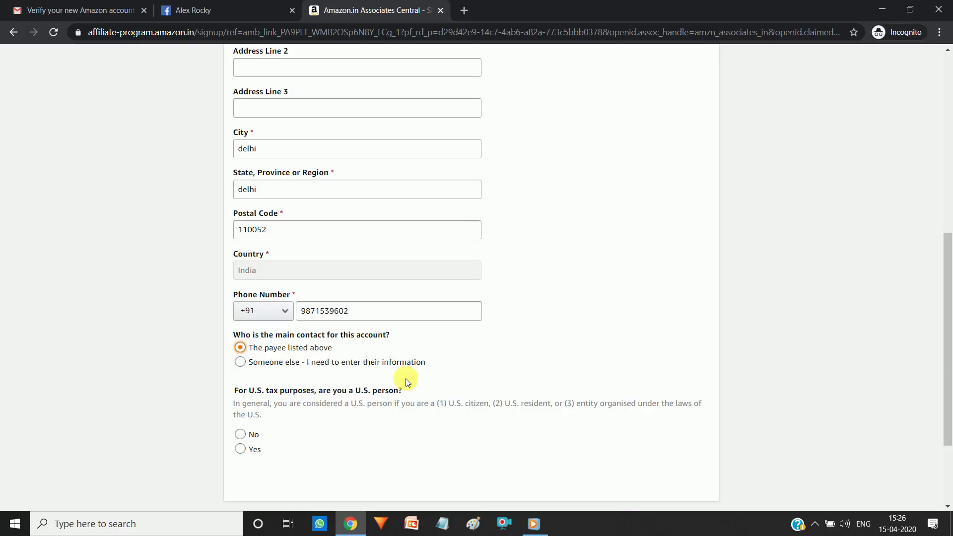
pyautogui.moveTo(948, 335); pyautogui.dragTo(948, 365)
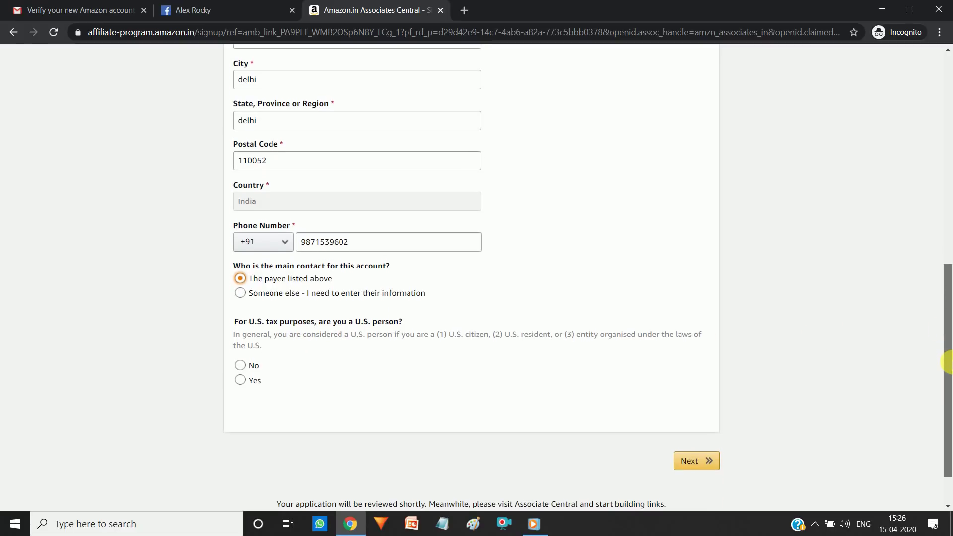
pyautogui.click(257, 364)
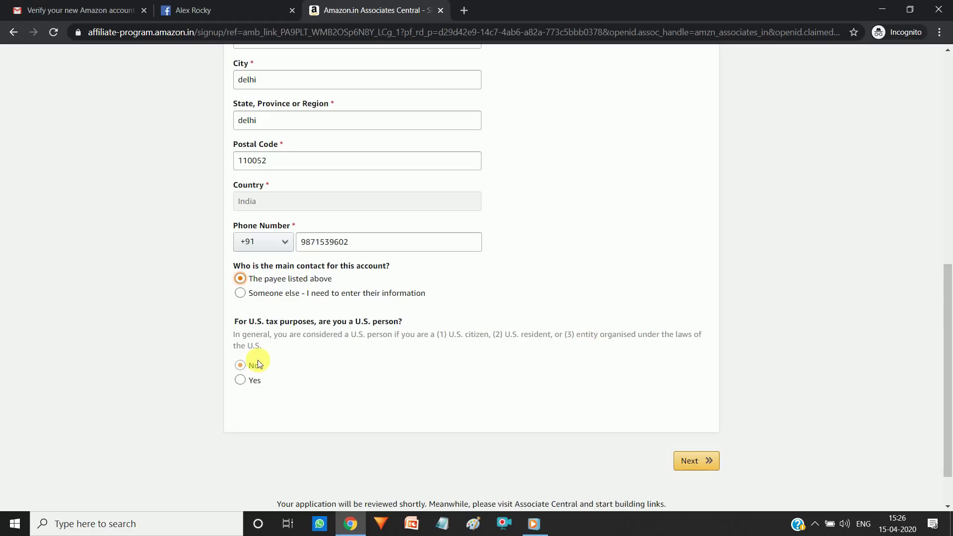
pyautogui.moveTo(948, 353)
pyautogui.mouseDown()
pyautogui.moveTo(948, 204)
pyautogui.moveTo(949, 350)
pyautogui.mouseUp()
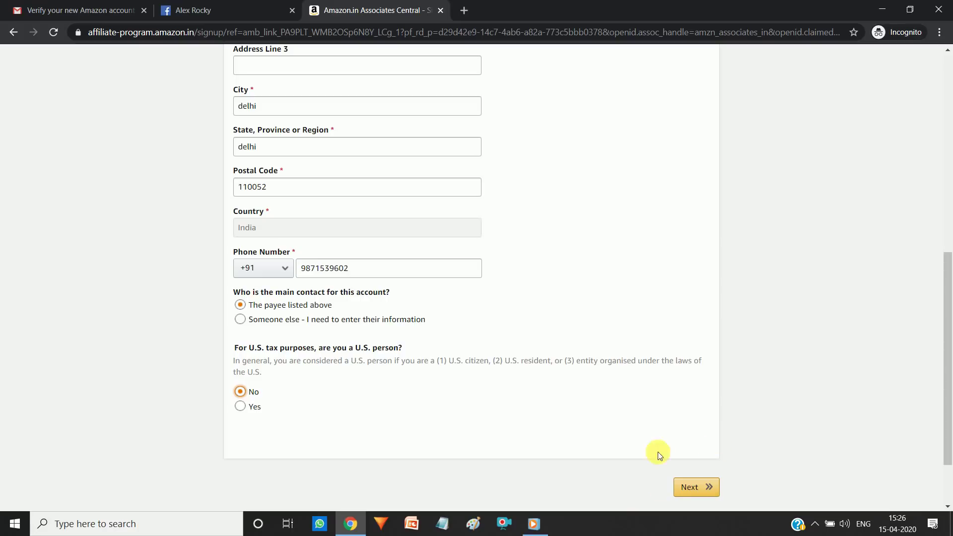
pyautogui.click(697, 489)
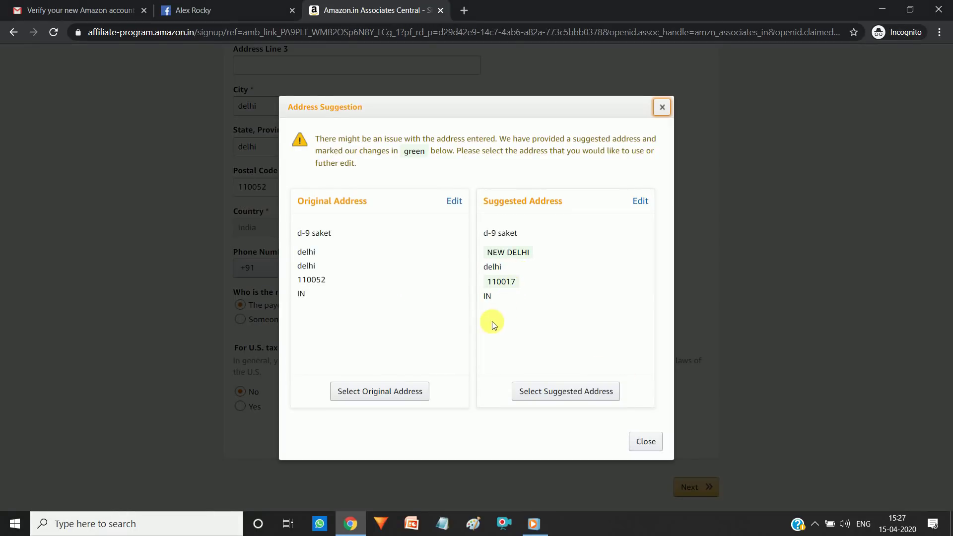
# Step: Accept the suggested address in the Address Suggestion dialog
pyautogui.click(557, 392)
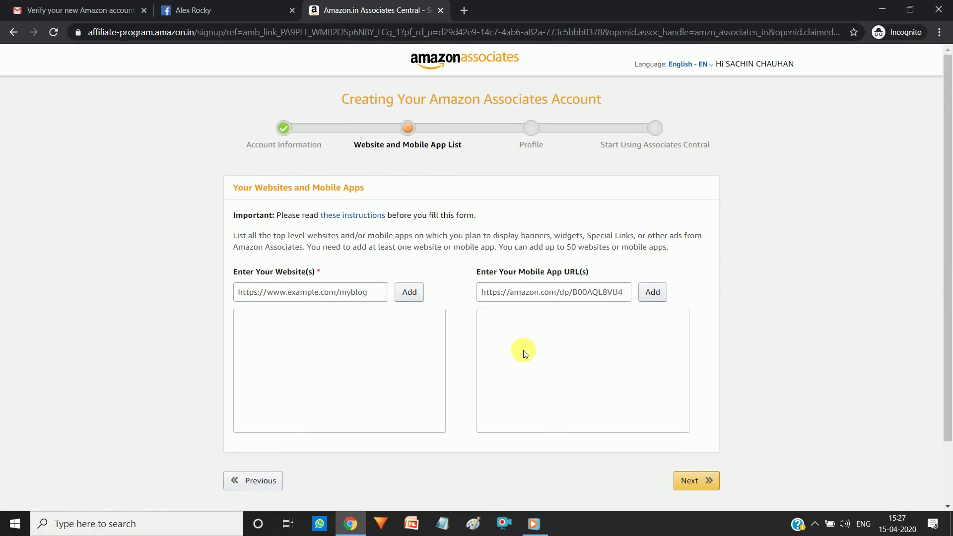
# Step: Leave the Enter Your Website(s) field empty and switch to the Facebook profile page
pyautogui.moveTo(347, 215)
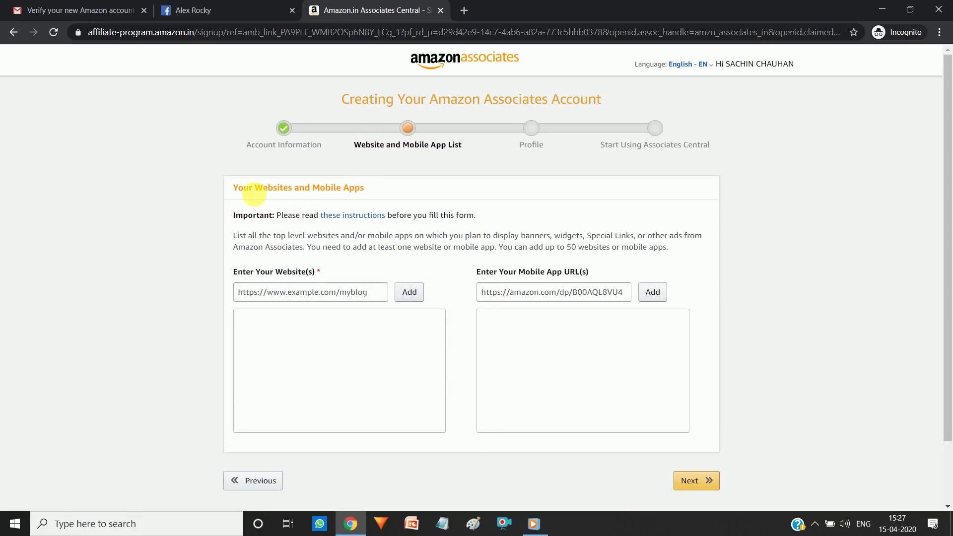
pyautogui.moveTo(234, 187); pyautogui.dragTo(367, 190)
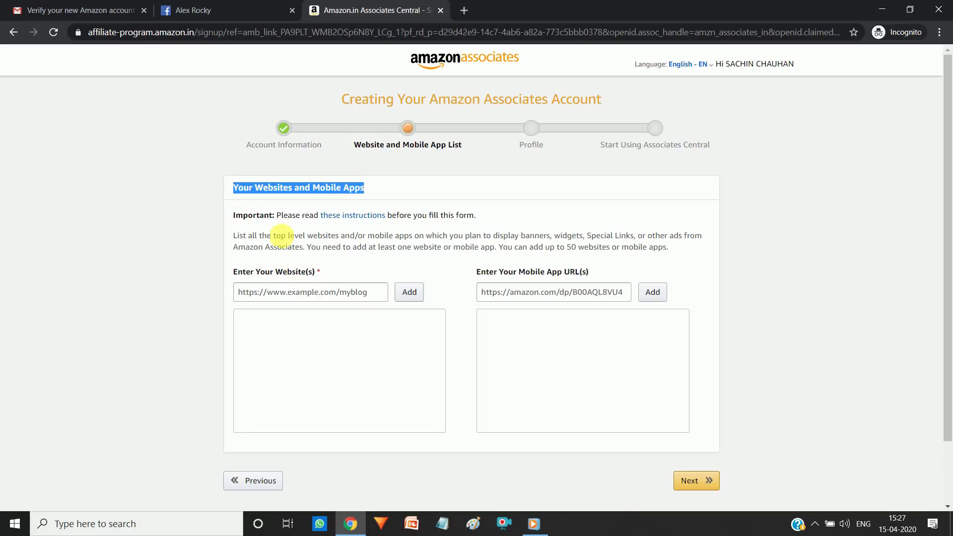
pyautogui.click(305, 238)
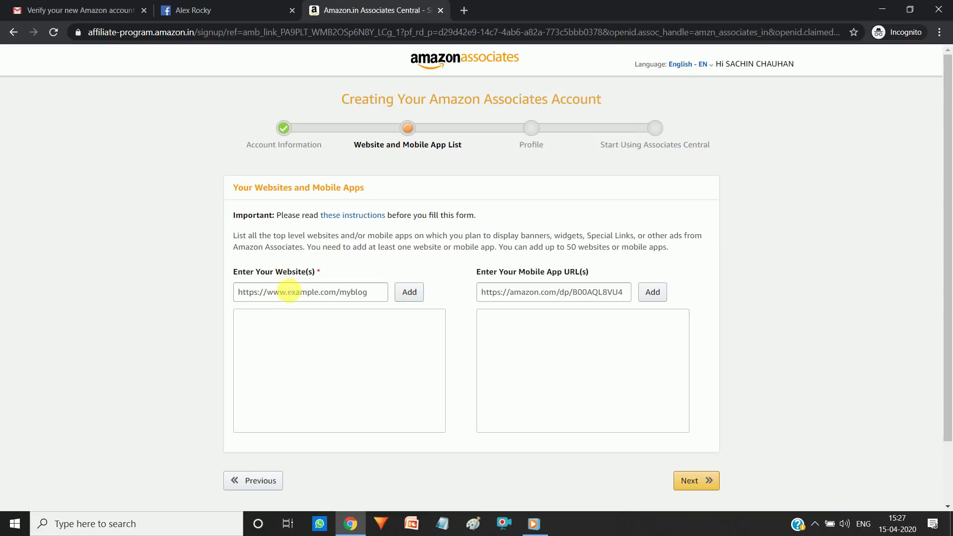
pyautogui.click(295, 296)
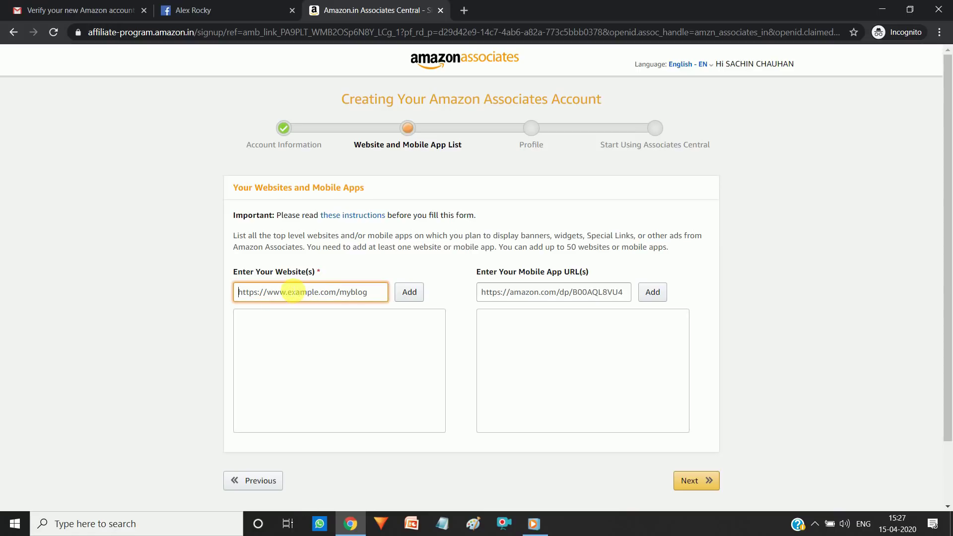
pyautogui.click(145, 278)
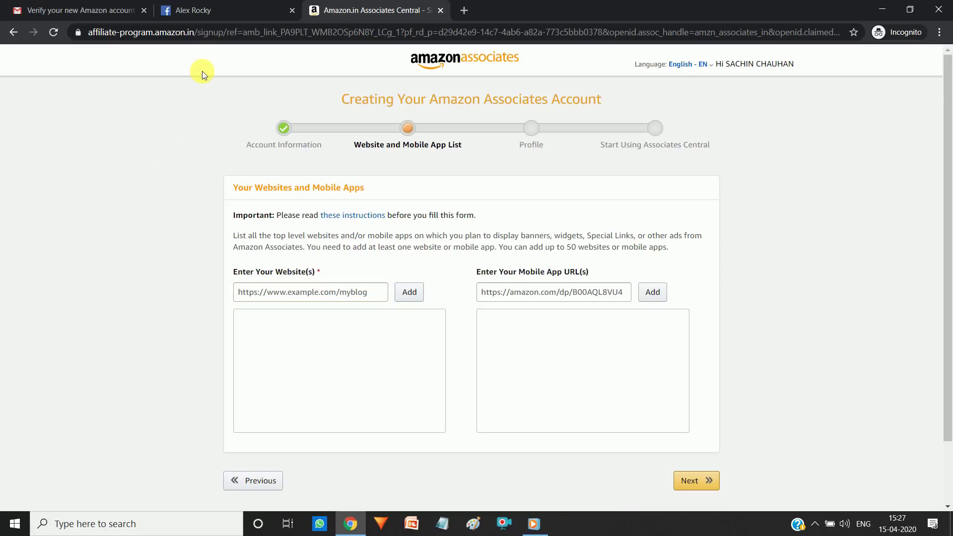
pyautogui.click(210, 5)
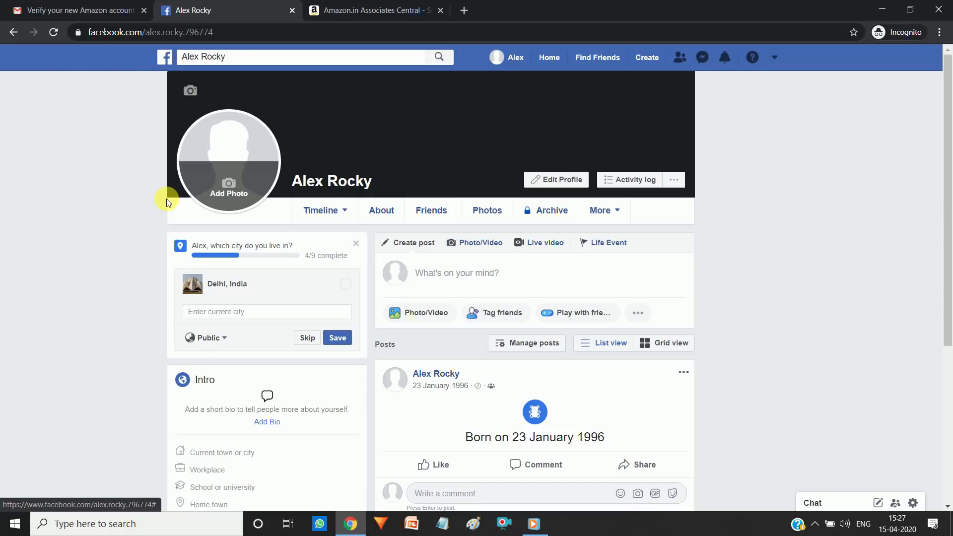
# Step: Copy the Facebook profile's full web address and return to Amazon Associates
pyautogui.click(160, 32)
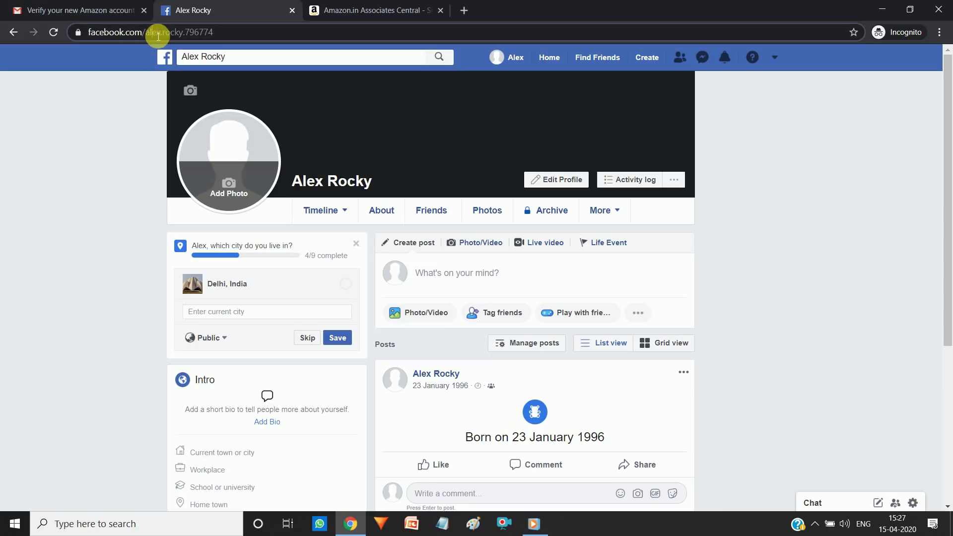
pyautogui.click(231, 36)
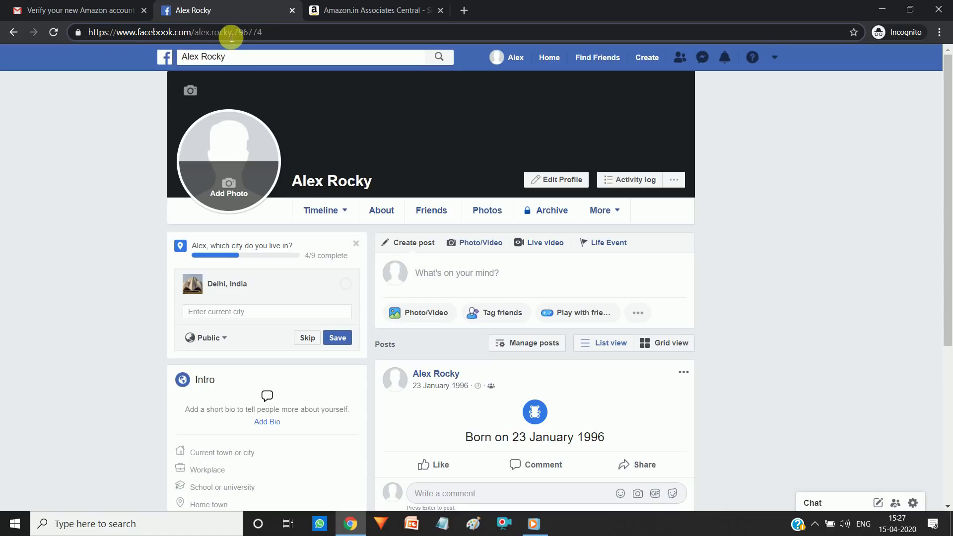
pyautogui.tripleClick(228, 33)
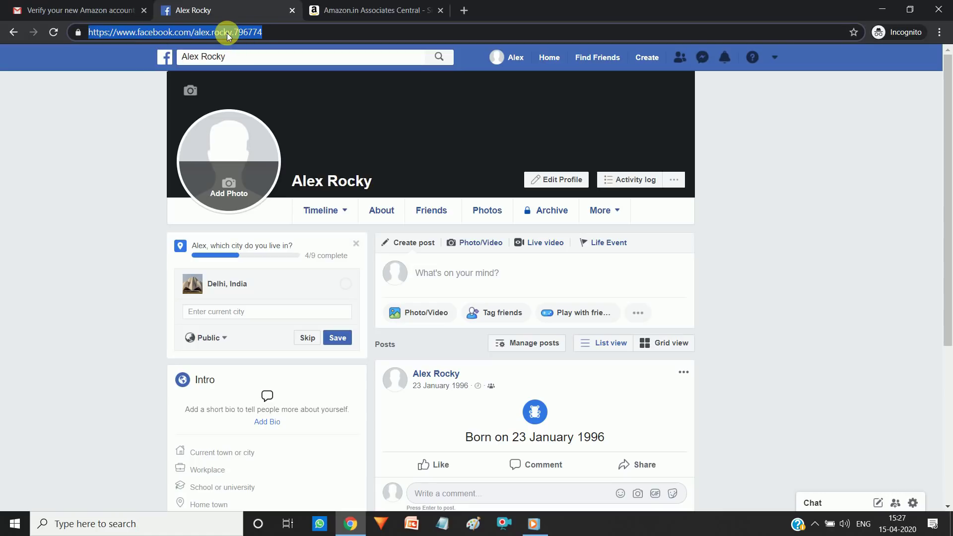
pyautogui.rightClick(227, 33)
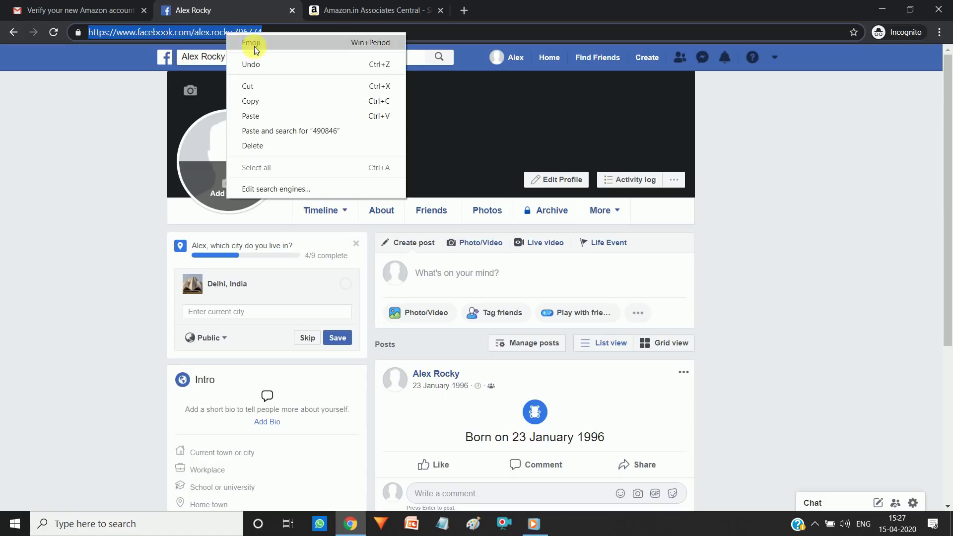
pyautogui.click(264, 102)
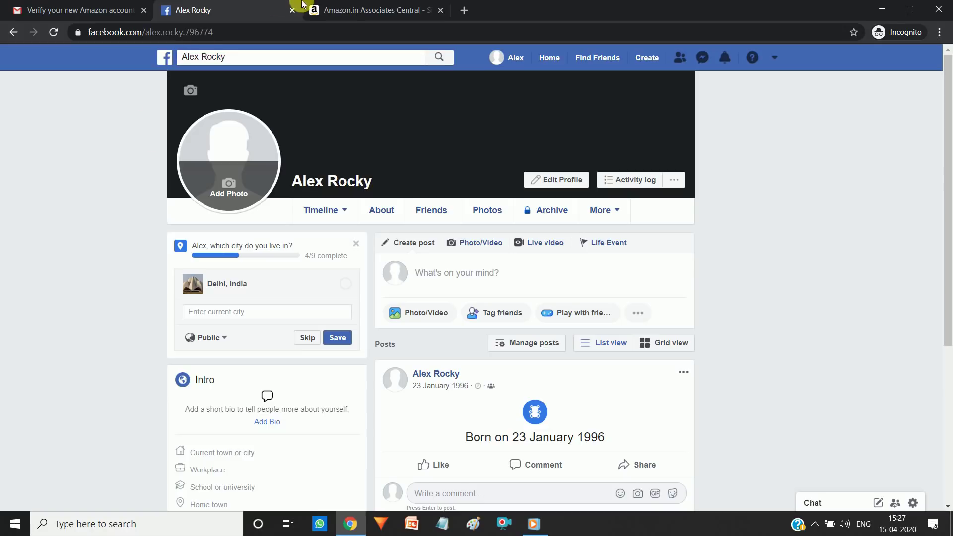
pyautogui.click(320, 10)
# Step: Paste the Facebook profile address into the website field, add it, and submit the step
pyautogui.click(349, 293)
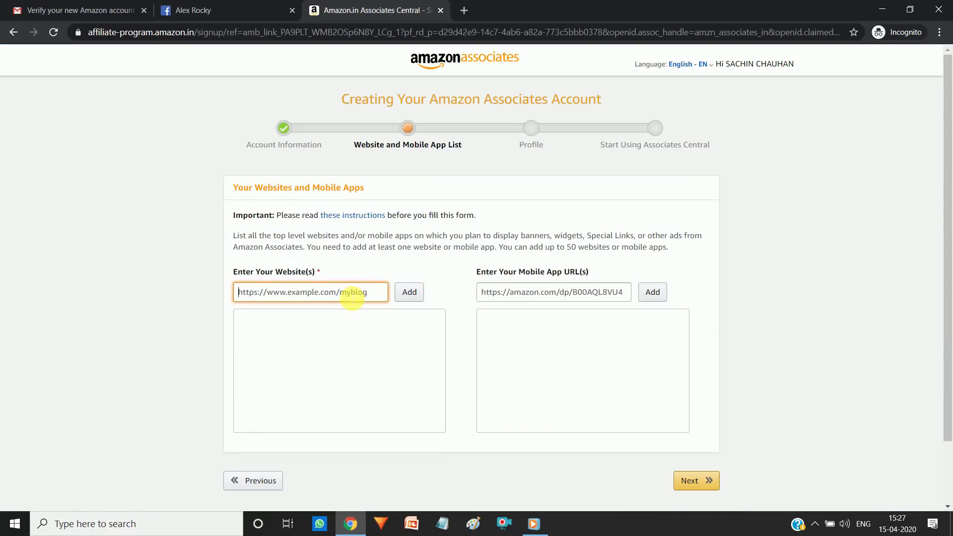
pyautogui.rightClick(347, 294)
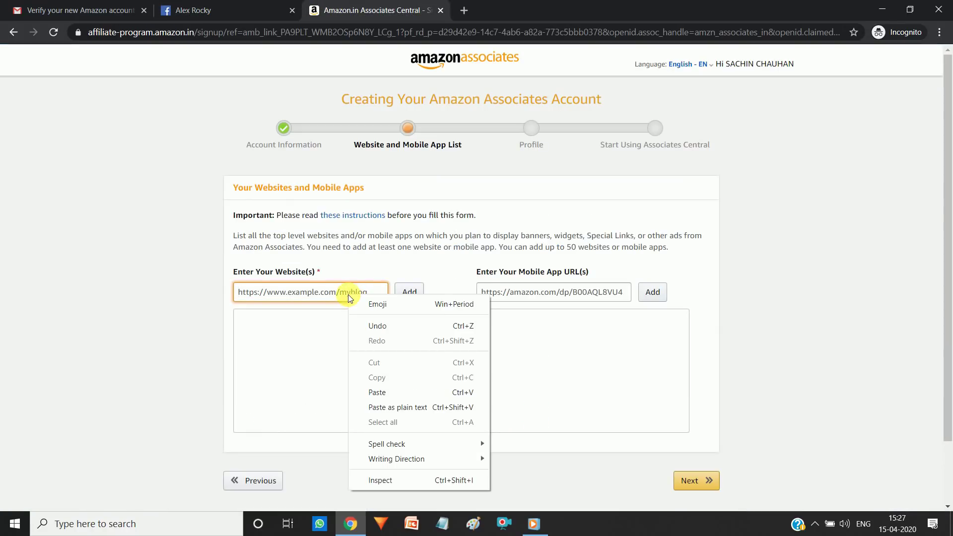
pyautogui.click(377, 392)
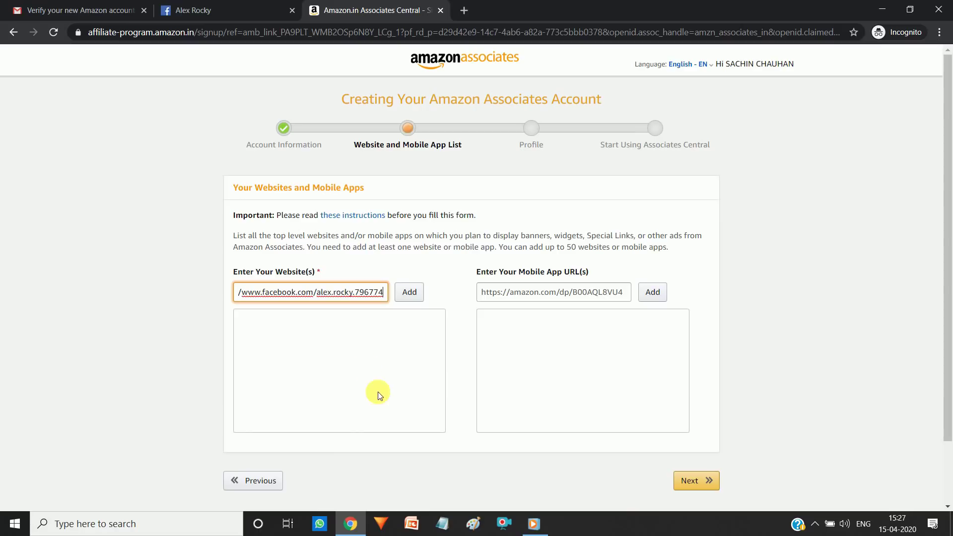
pyautogui.click(411, 293)
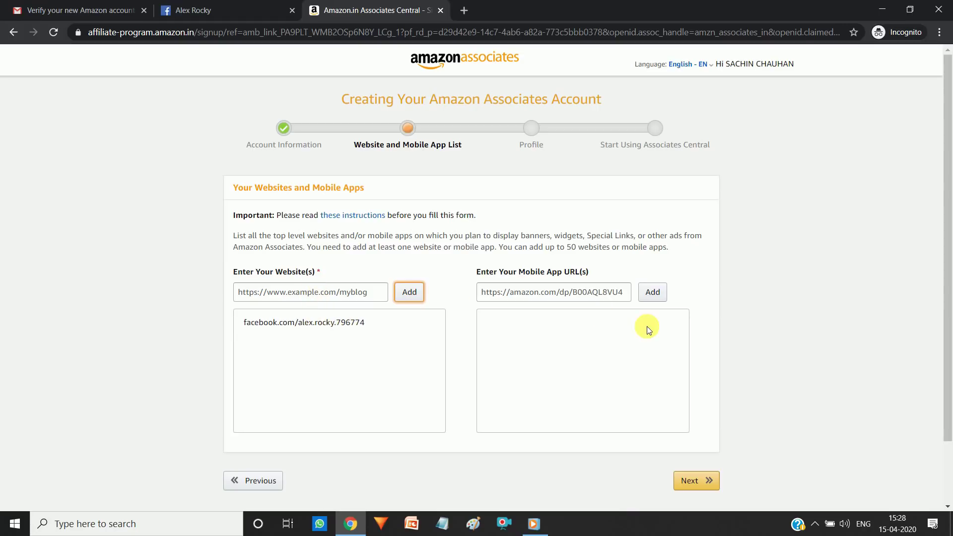
pyautogui.scroll(-1, 916, 286)
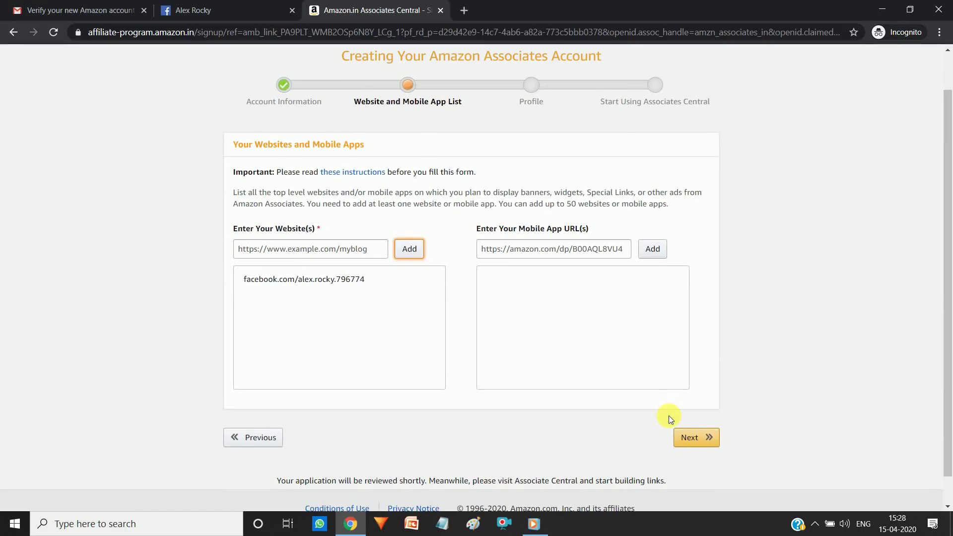
pyautogui.click(653, 439)
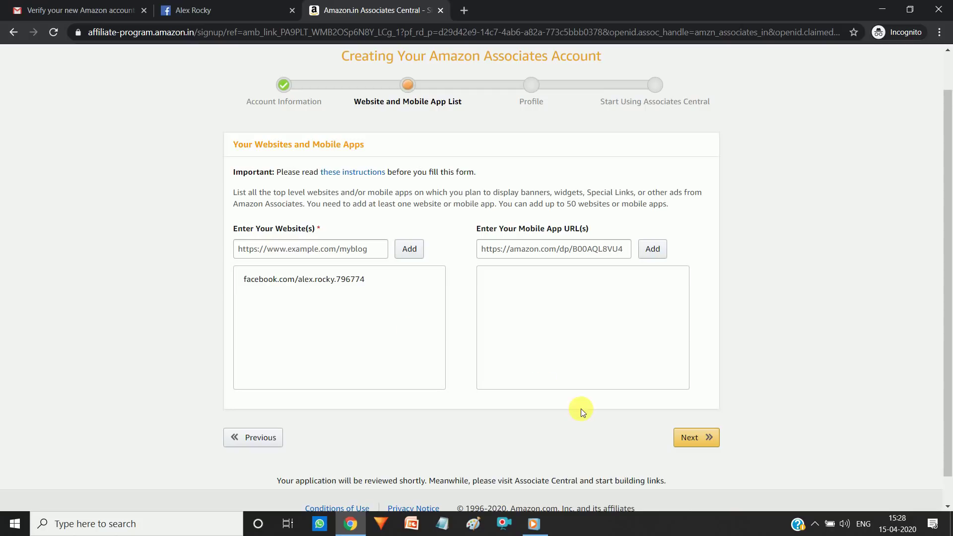
pyautogui.click(690, 443)
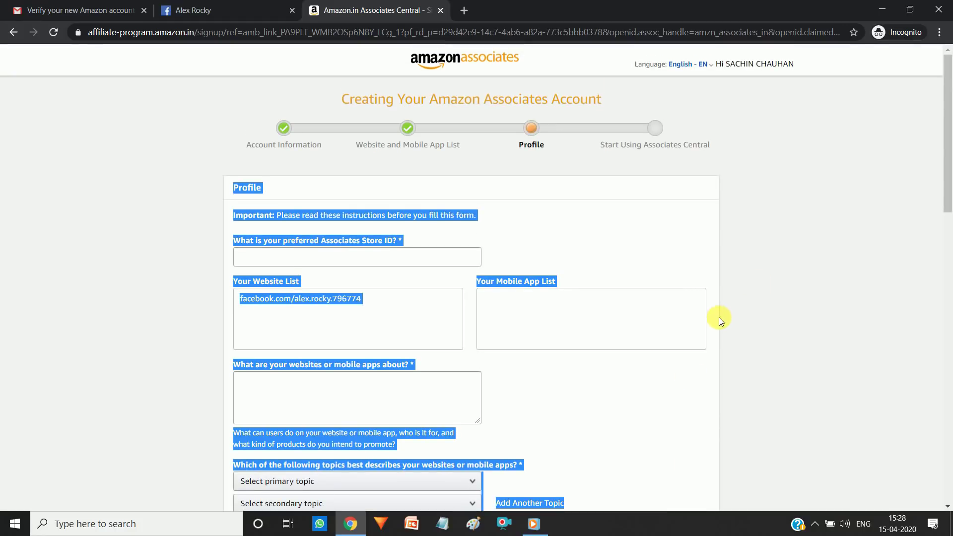
# Step: Type the desired store ID into the preferred Associates Store ID field
pyautogui.click(766, 278)
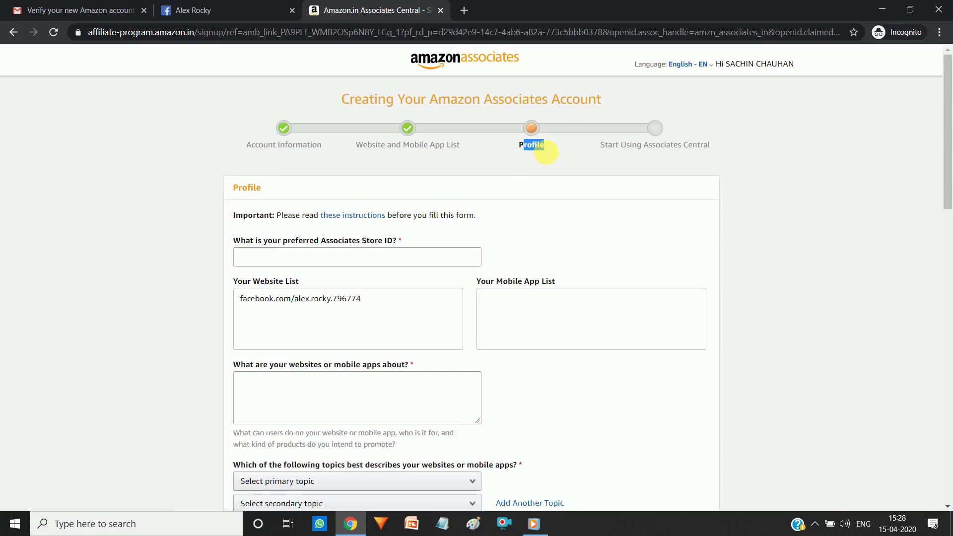
pyautogui.moveTo(320, 241); pyautogui.dragTo(409, 240)
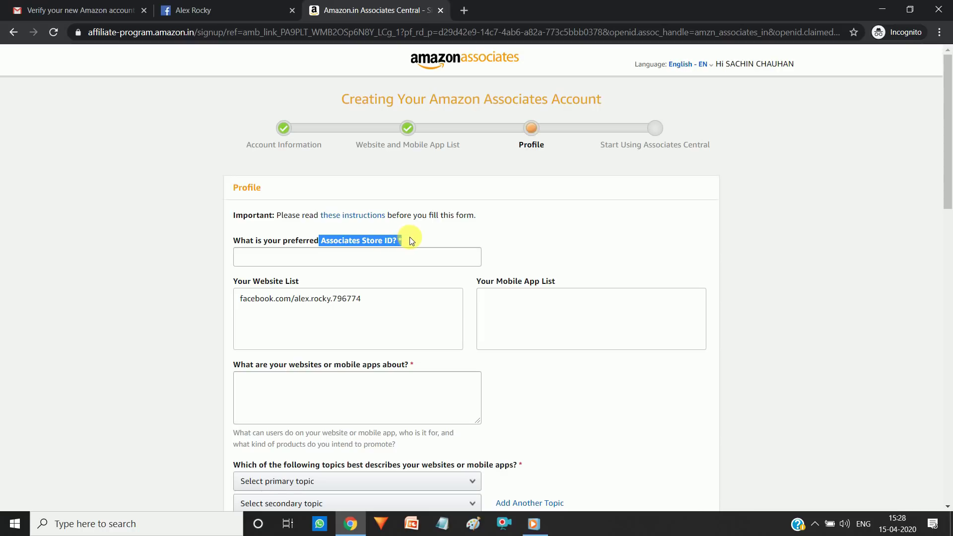
pyautogui.click(360, 265)
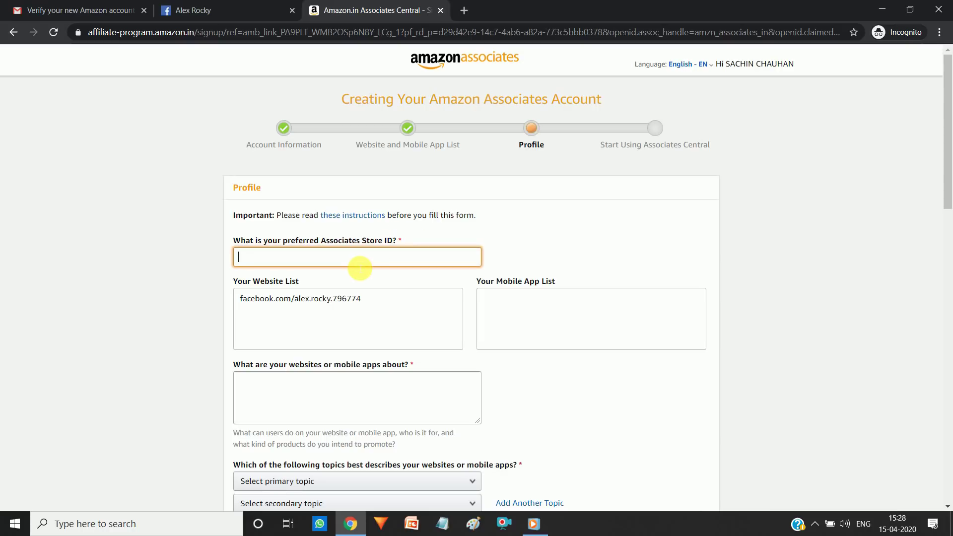
pyautogui.write('sachinsaket19')
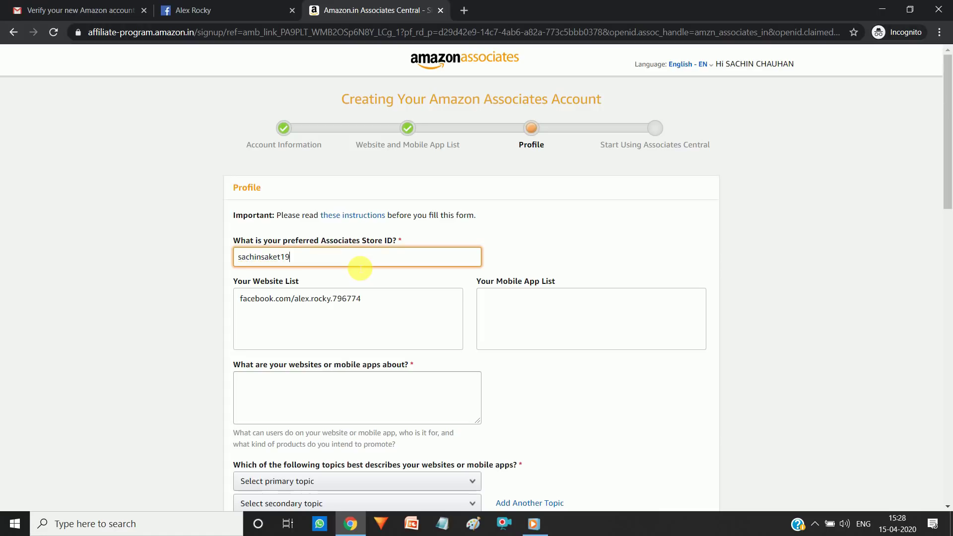
pyautogui.write('96')
pyautogui.click(186, 281)
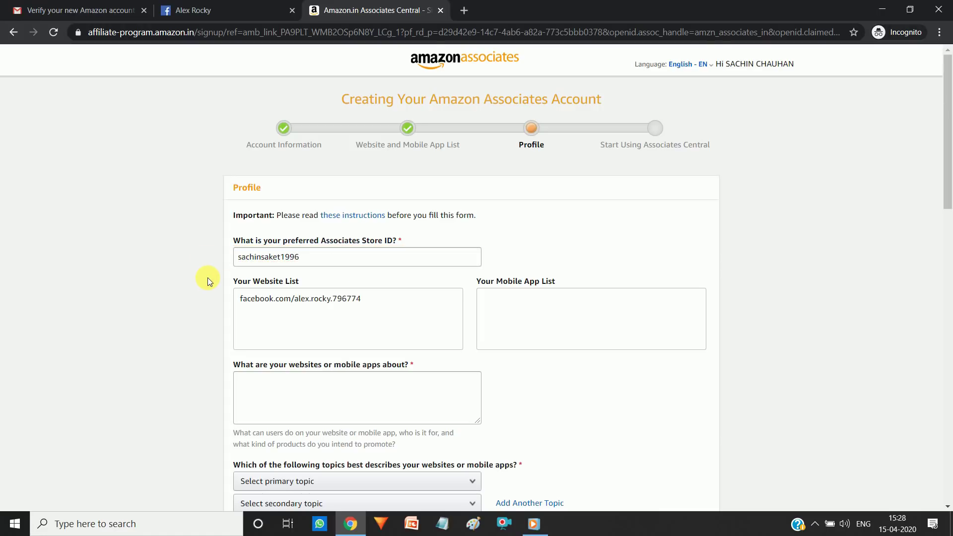
pyautogui.scroll(-1, 208, 279)
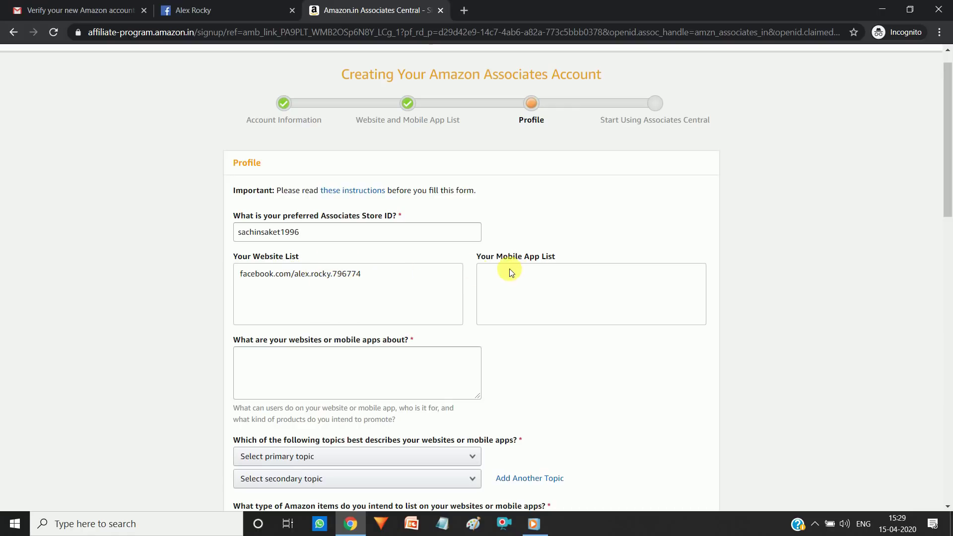
# Step: Answer 'social media website' for what the websites or mobile apps are about
pyautogui.click(393, 371)
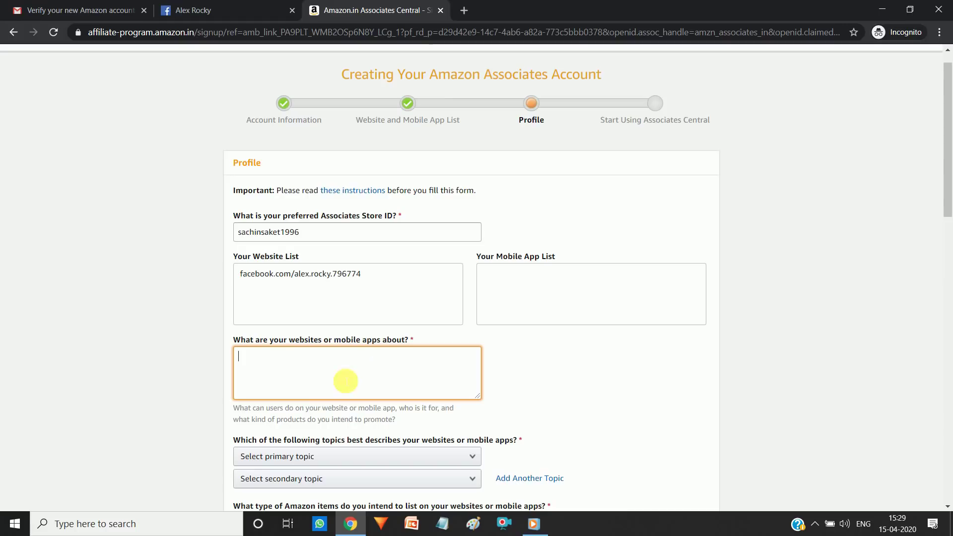
pyautogui.write('socail m')
pyautogui.press('BackSpace')
pyautogui.press('BackSpace')
pyautogui.press('BackSpace')
pyautogui.write('cial med')
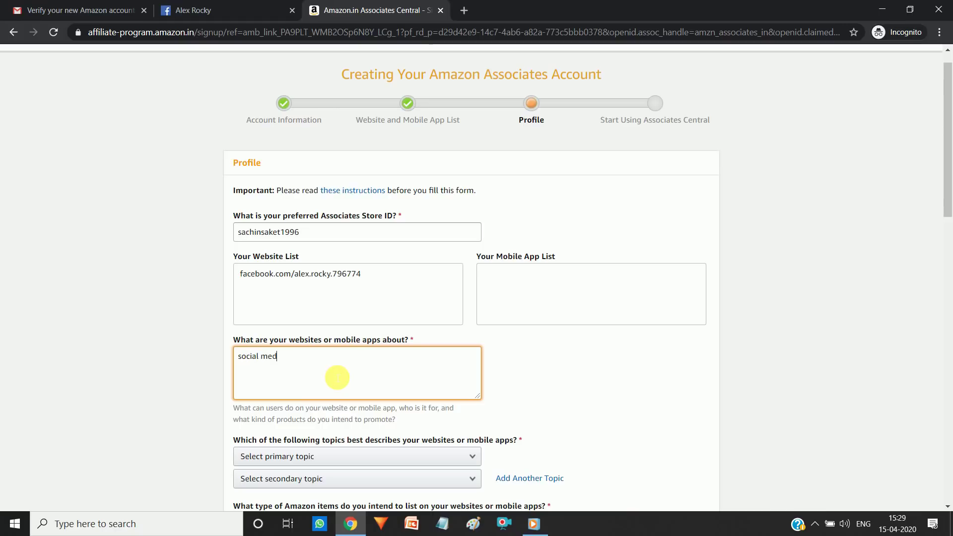
pyautogui.write('ia website')
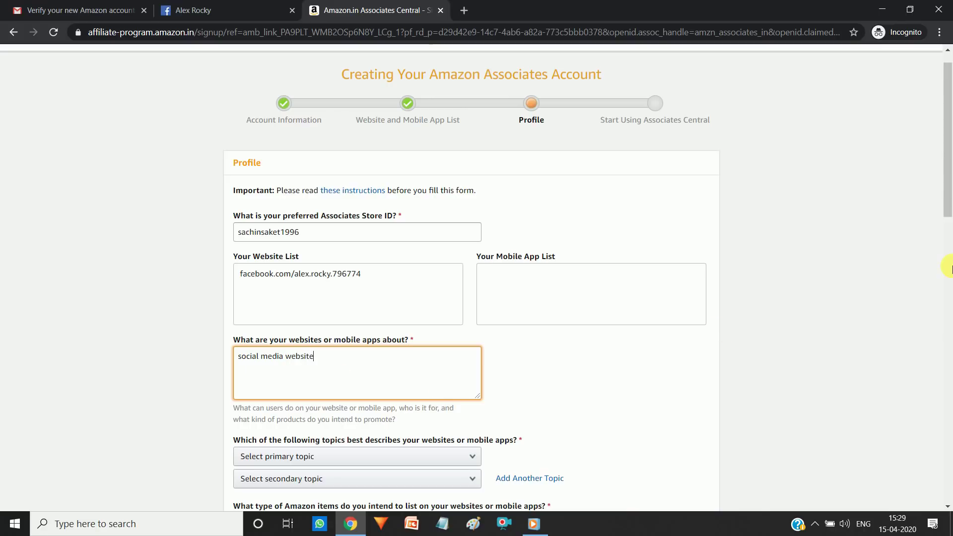
pyautogui.scroll(-4, 948, 180)
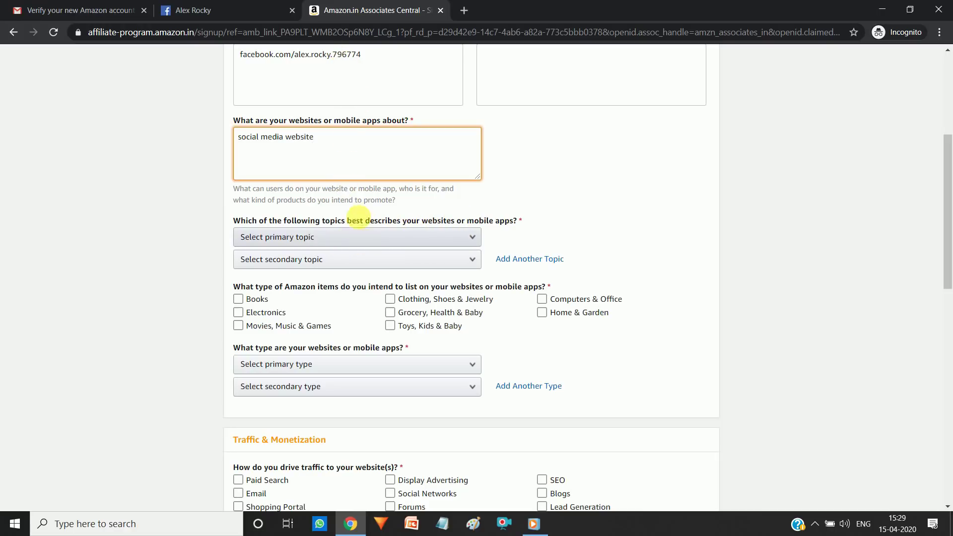
# Step: Choose Social Networking Site as the primary topic
pyautogui.click(392, 239)
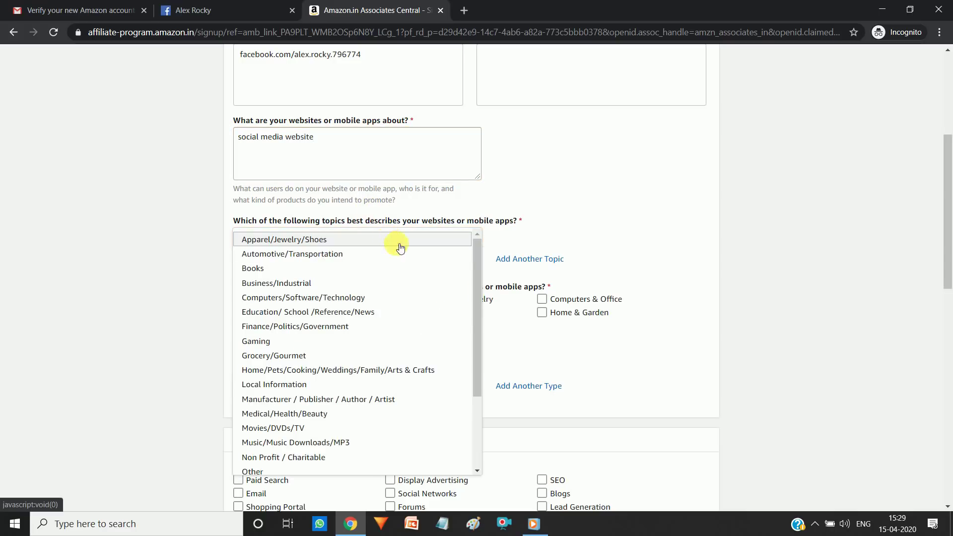
pyautogui.scroll(-1, 478, 335)
pyautogui.moveTo(477, 336); pyautogui.dragTo(479, 404)
pyautogui.click(299, 435)
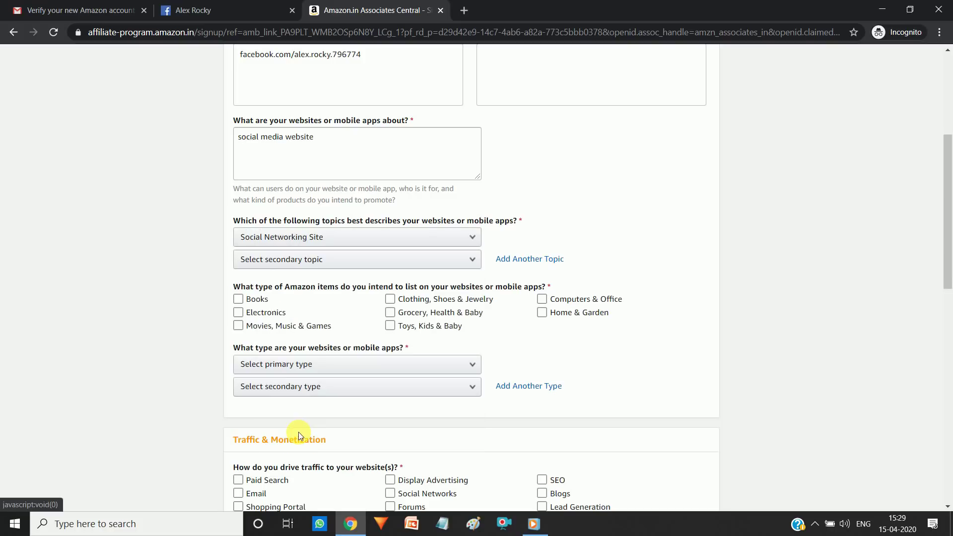
# Step: Choose Social Networking Site as the secondary topic as well
pyautogui.click(403, 263)
pyautogui.moveTo(484, 311); pyautogui.dragTo(491, 424)
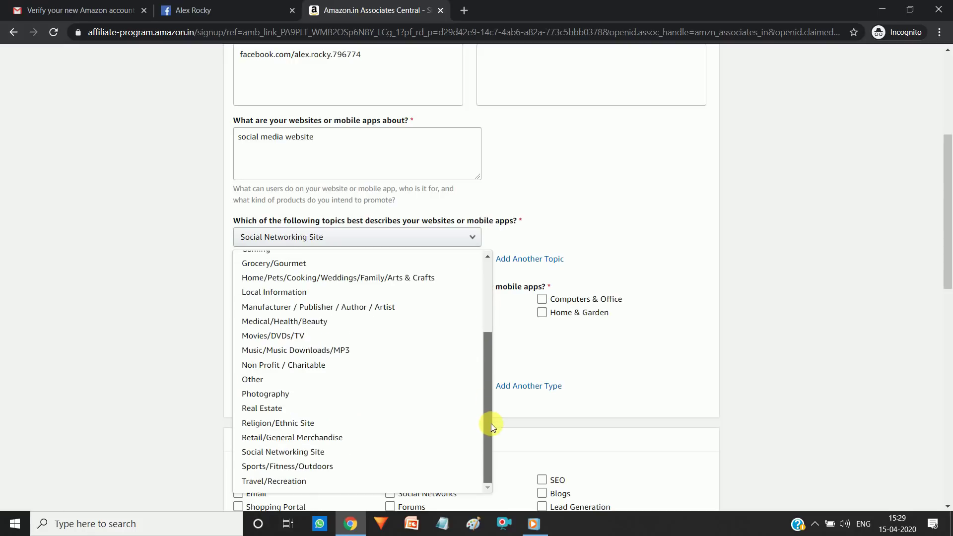
pyautogui.click(348, 451)
pyautogui.click(766, 263)
pyautogui.scroll(-2, 920, 231)
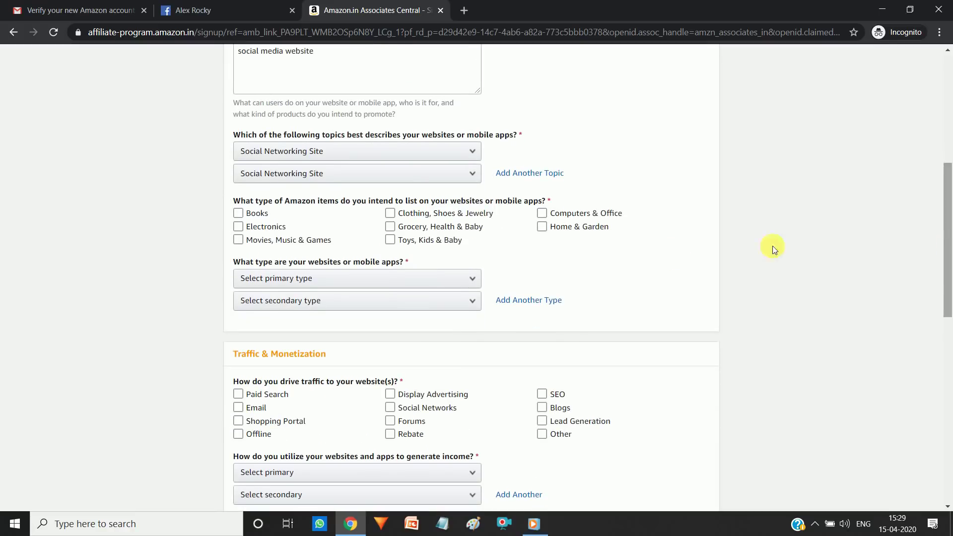
pyautogui.click(467, 226)
pyautogui.click(466, 226)
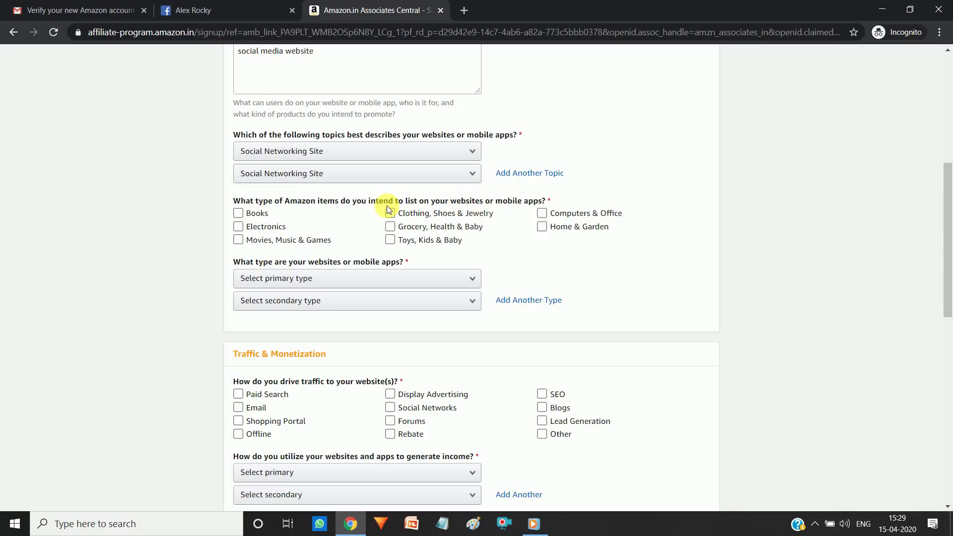
# Step: Tick Electronics and Clothing, Shoes & Jewelry as item types
pyautogui.click(287, 211)
pyautogui.click(275, 226)
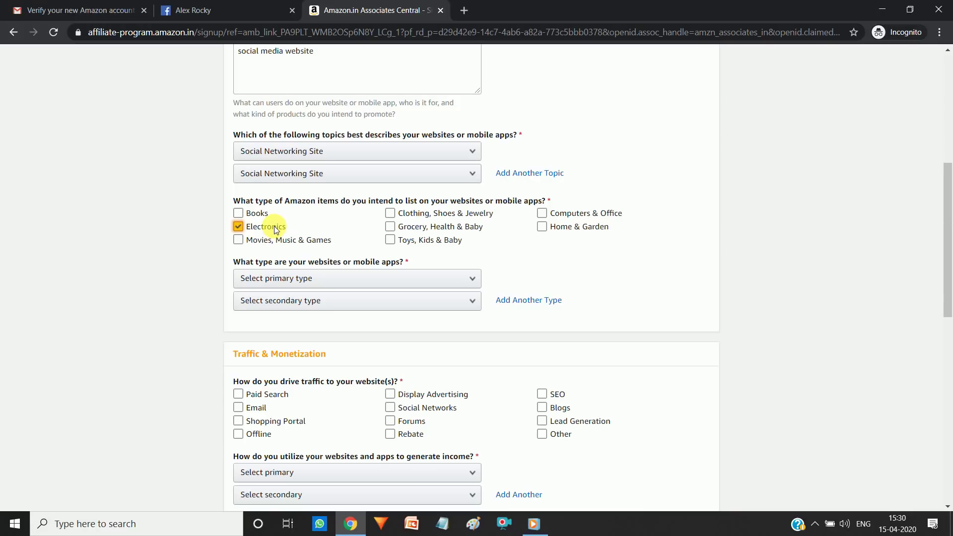
pyautogui.click(277, 240)
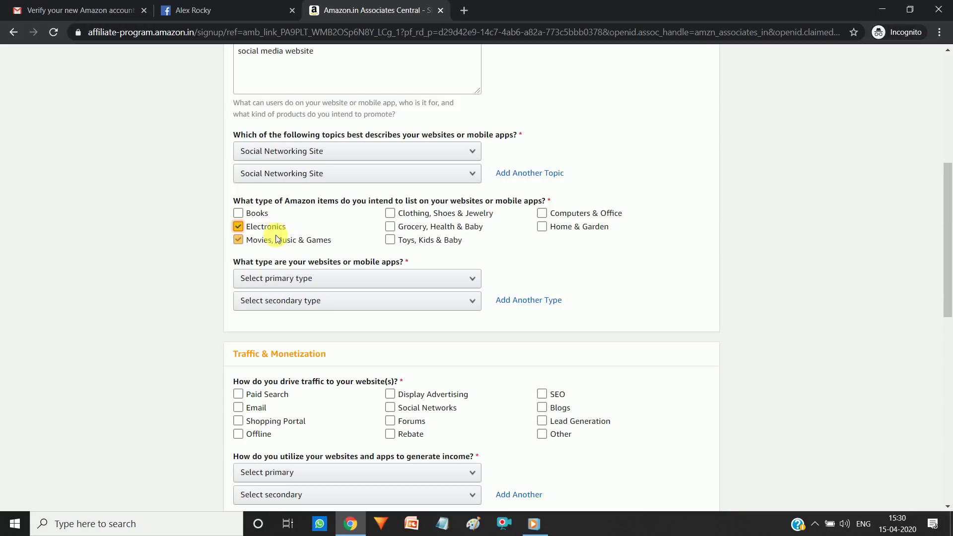
pyautogui.click(371, 245)
pyautogui.click(410, 232)
pyautogui.click(406, 213)
pyautogui.click(397, 229)
pyautogui.click(415, 217)
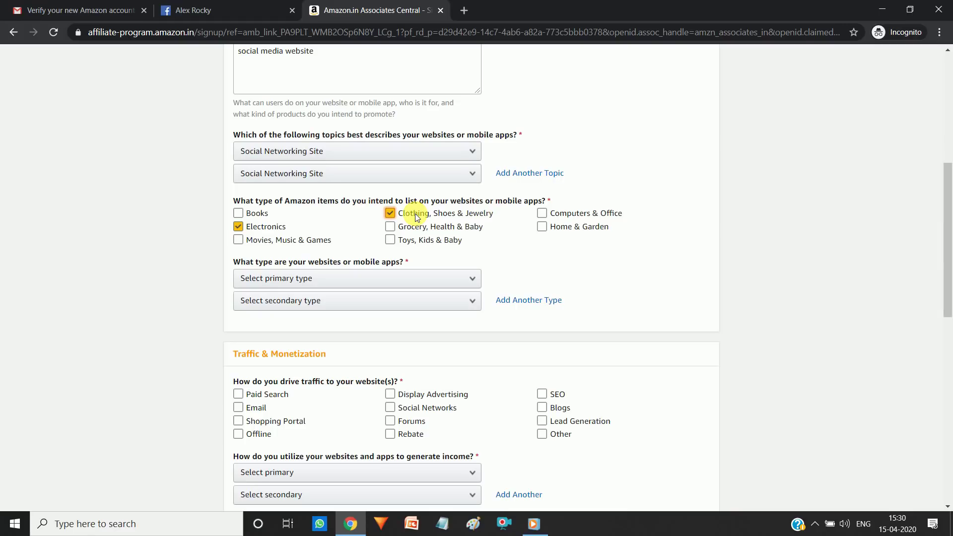
# Step: Also tick Computers & Office and Grocery, Health & Baby, leaving Toys unticked
pyautogui.click(424, 241)
pyautogui.click(487, 240)
pyautogui.click(540, 212)
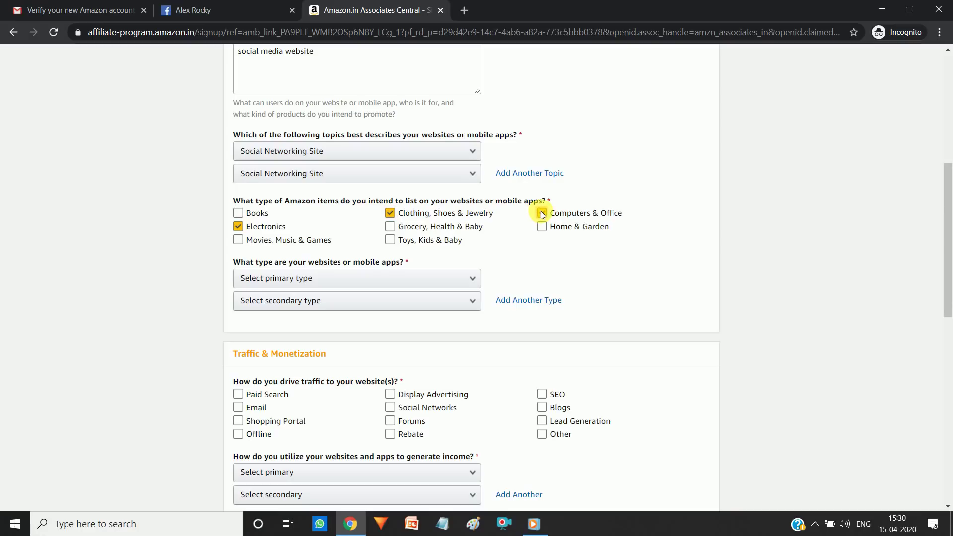
pyautogui.click(517, 237)
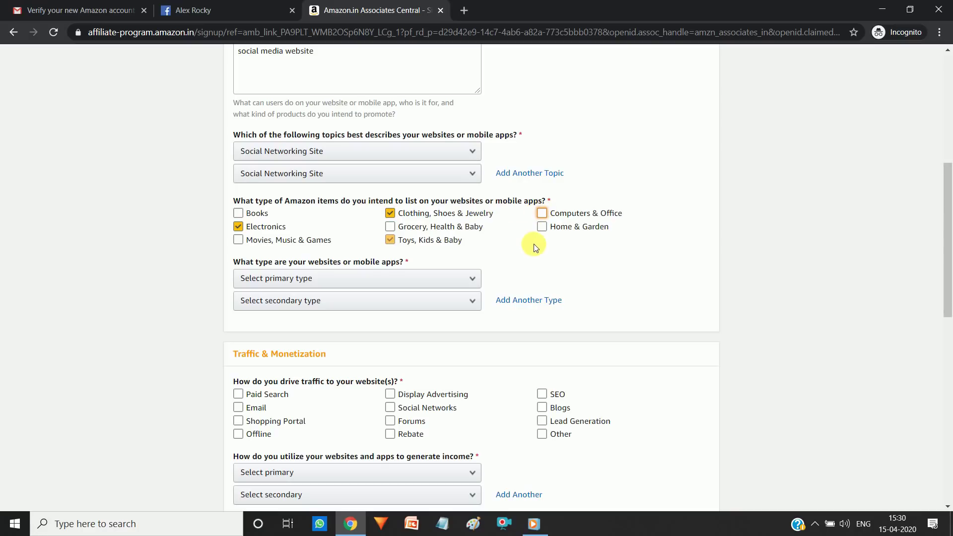
pyautogui.click(534, 244)
pyautogui.click(424, 232)
pyautogui.click(425, 234)
pyautogui.click(541, 214)
pyautogui.click(454, 225)
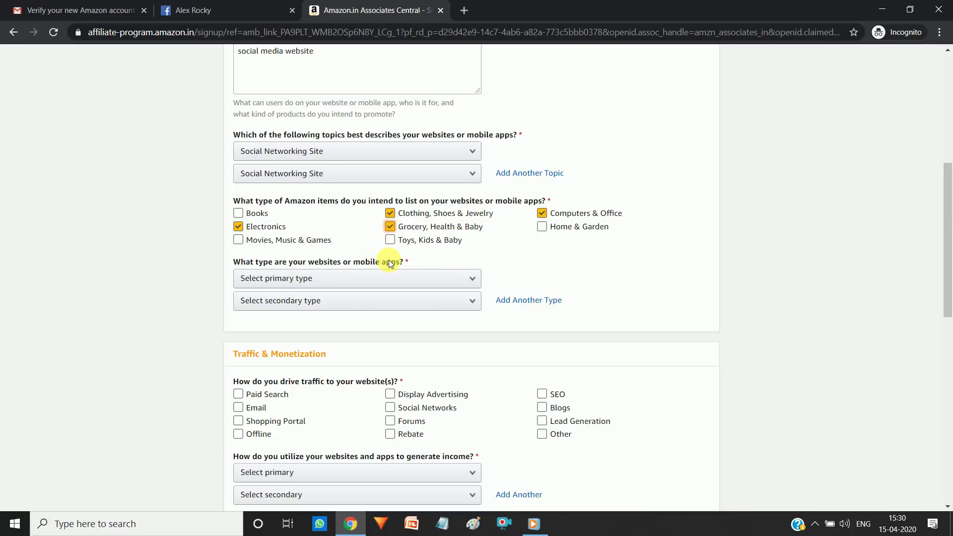
# Step: Pick Other in both the primary and secondary website-type dropdowns
pyautogui.click(386, 278)
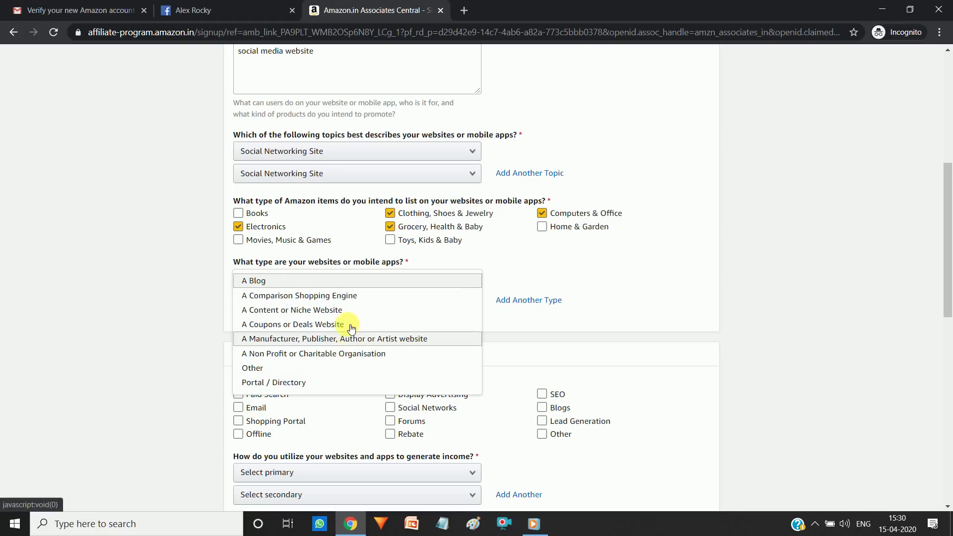
pyautogui.click(347, 370)
pyautogui.click(369, 304)
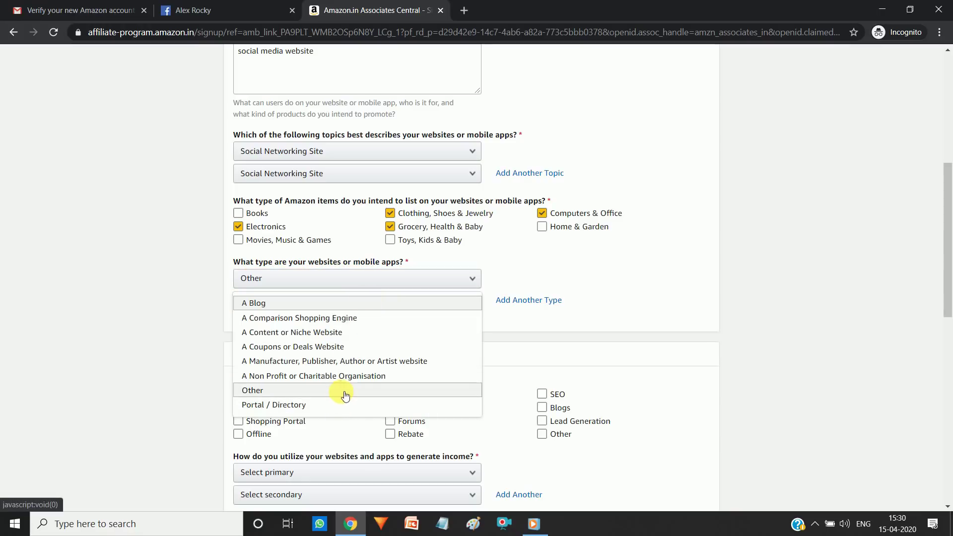
pyautogui.click(345, 392)
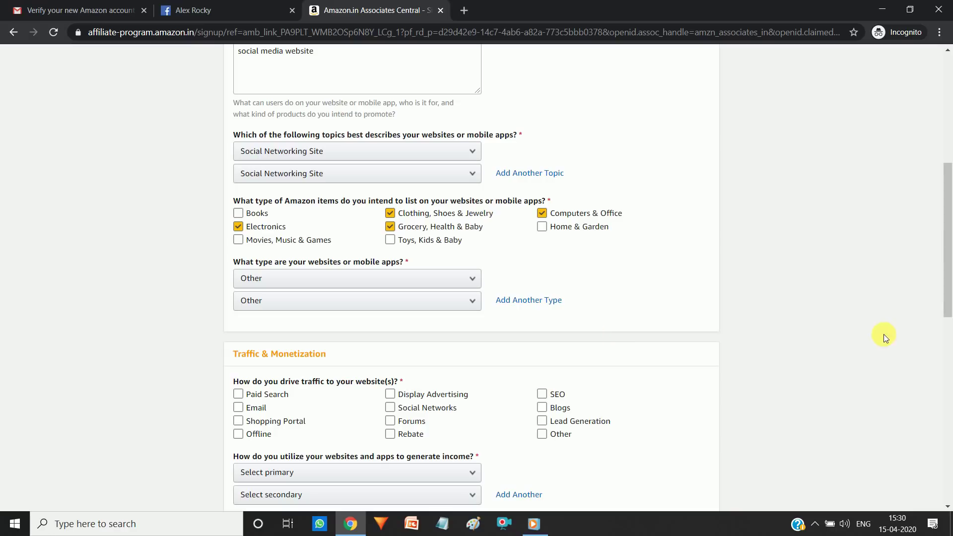
pyautogui.scroll(-4, 948, 270)
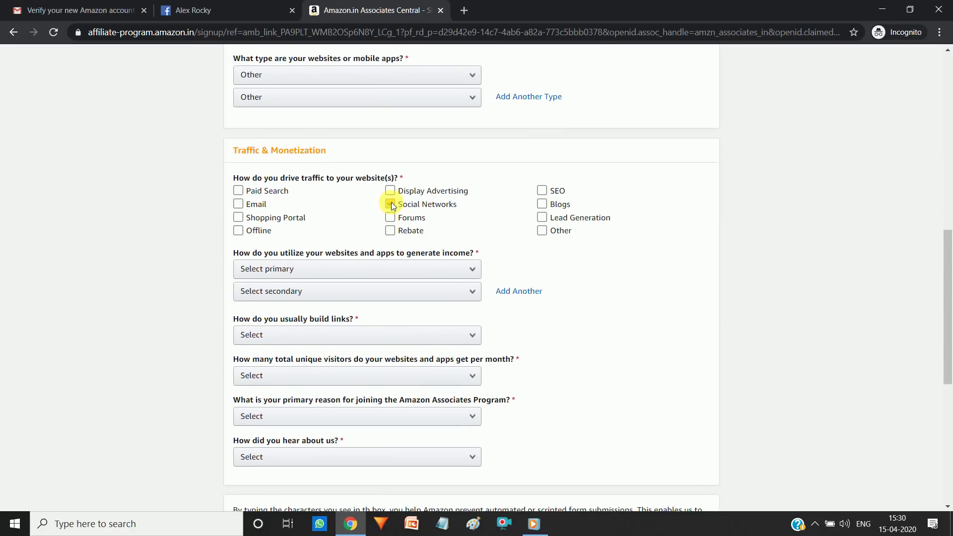
# Step: Select Social Networks as the traffic source
pyautogui.click(276, 207)
pyautogui.click(273, 218)
pyautogui.click(263, 231)
pyautogui.click(412, 229)
pyautogui.click(416, 207)
pyautogui.scroll(-1, 946, 308)
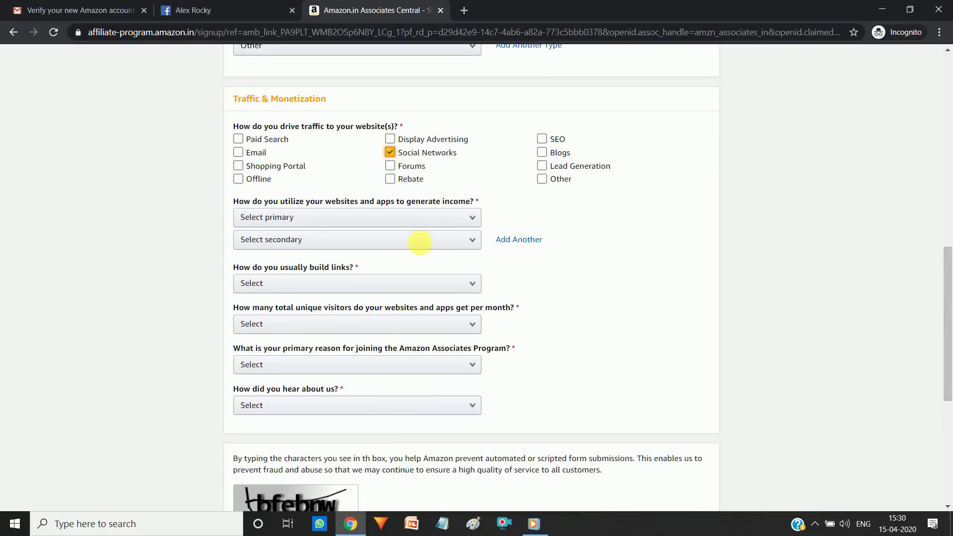
# Step: Set Other Affiliate Programs as both primary and secondary income method
pyautogui.click(406, 222)
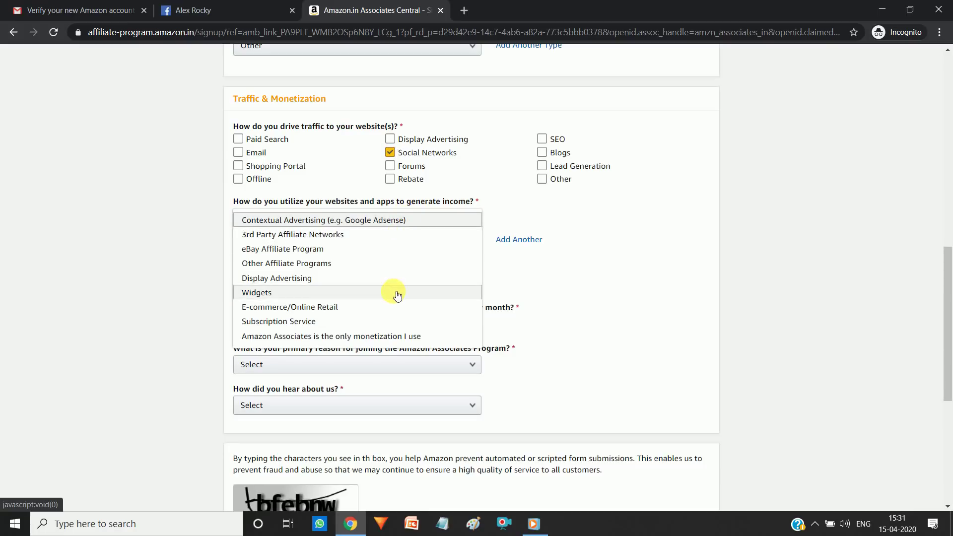
pyautogui.click(389, 262)
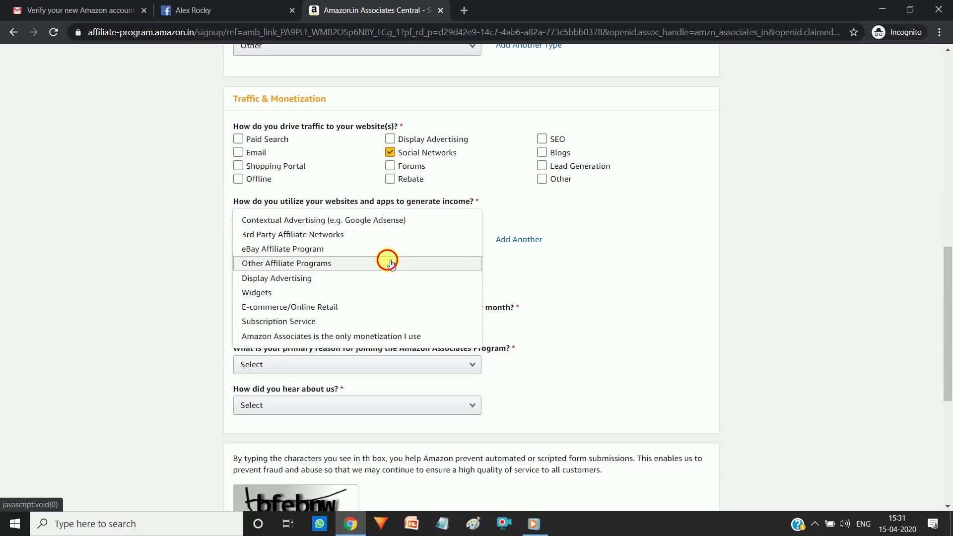
pyautogui.click(400, 240)
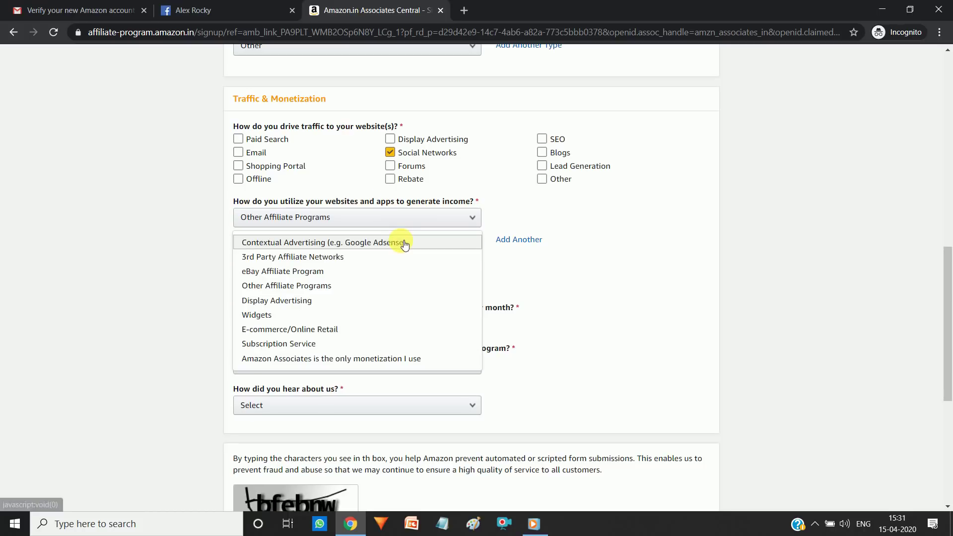
pyautogui.click(389, 284)
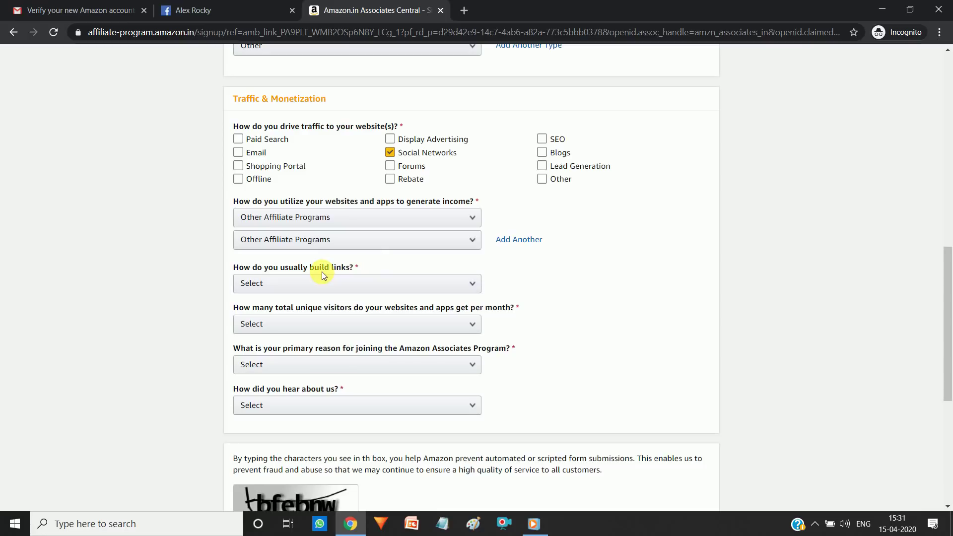
# Step: Answer that links are built manually via text editor
pyautogui.click(337, 283)
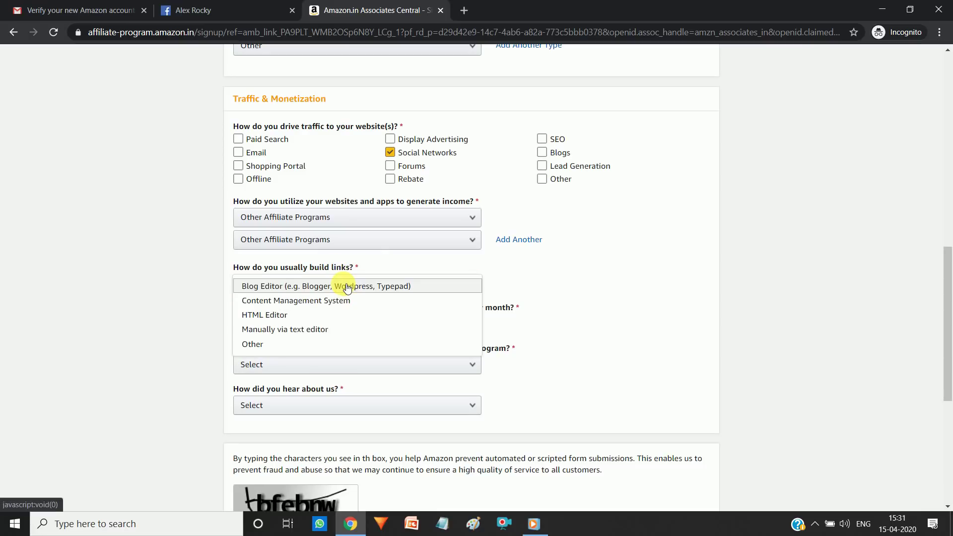
pyautogui.click(342, 330)
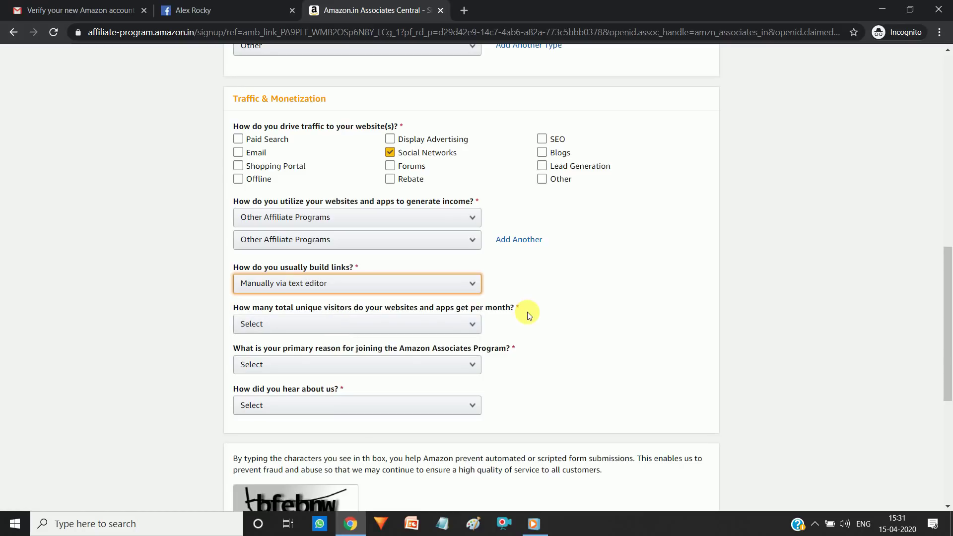
pyautogui.scroll(-1, 692, 287)
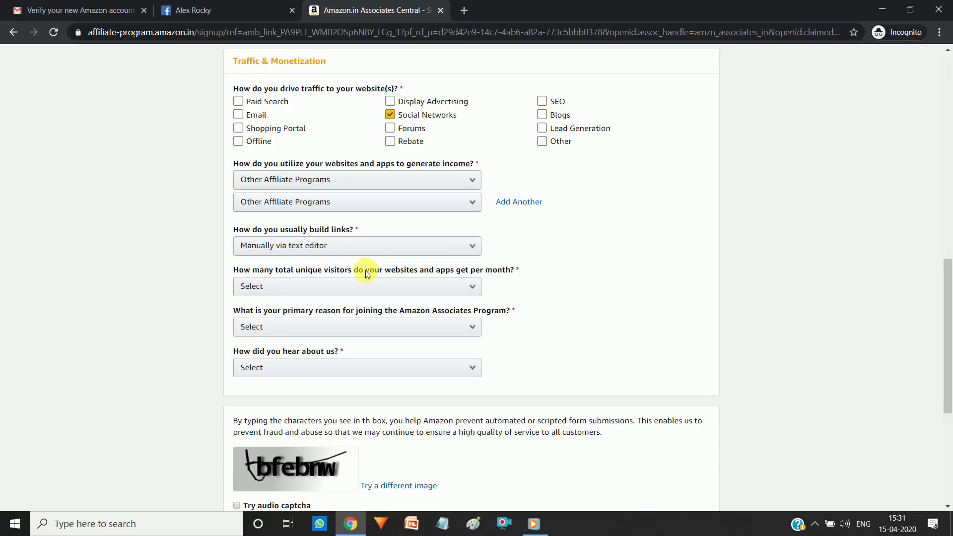
# Step: Choose From 501 to 5,000 as the monthly visitor range
pyautogui.click(378, 294)
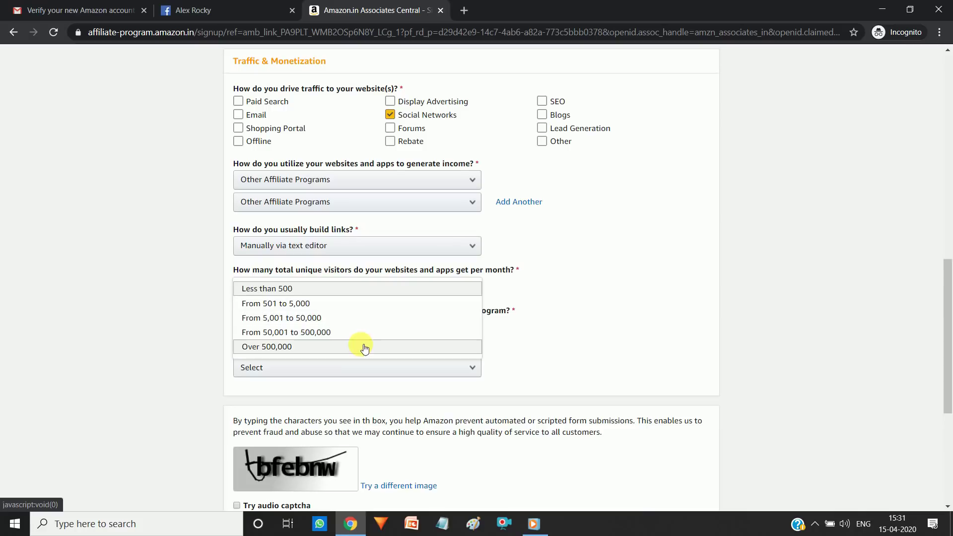
pyautogui.click(366, 310)
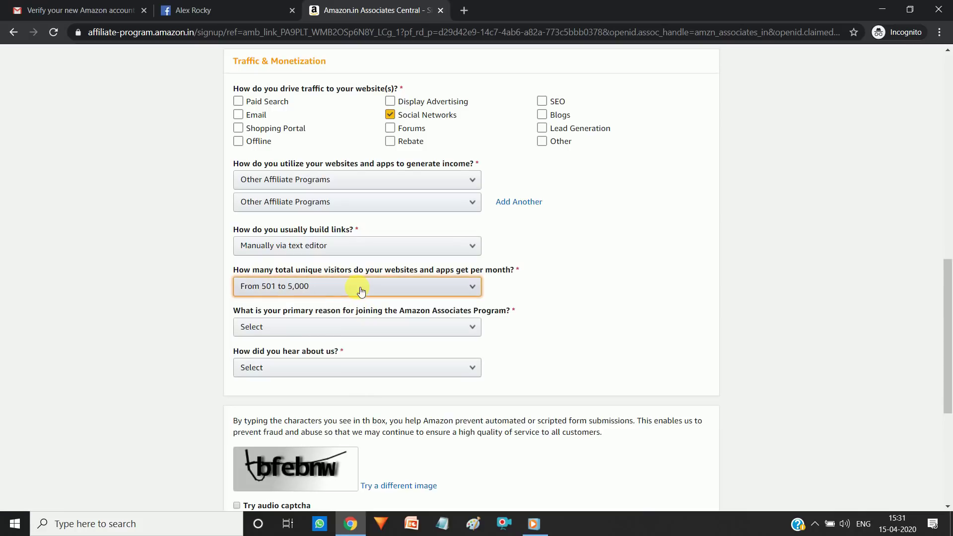
pyautogui.click(361, 291)
pyautogui.click(353, 305)
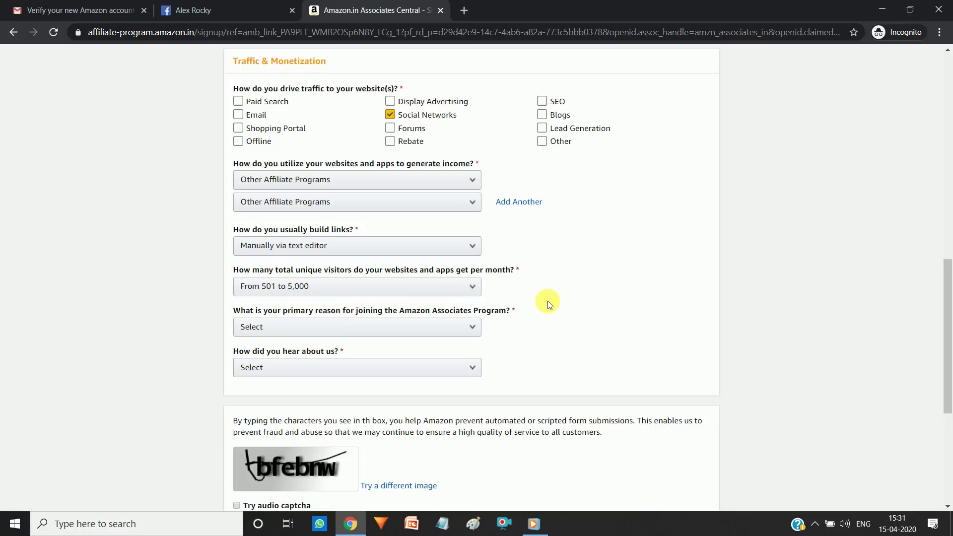
# Step: Give Other as the primary reason for joining the program
pyautogui.scroll(-1, 860, 288)
pyautogui.moveTo(693, 284); pyautogui.dragTo(504, 245)
pyautogui.moveTo(538, 255); pyautogui.dragTo(429, 247)
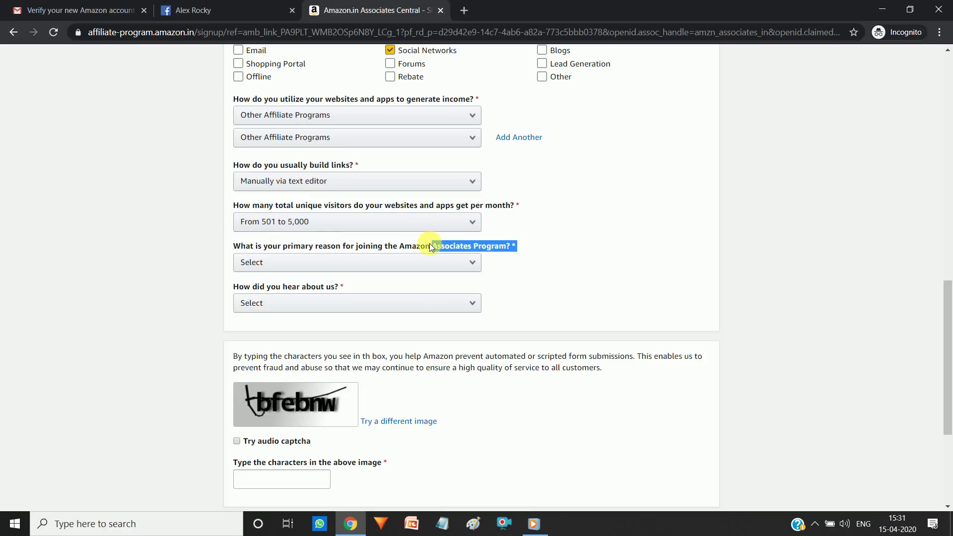
pyautogui.click(516, 246)
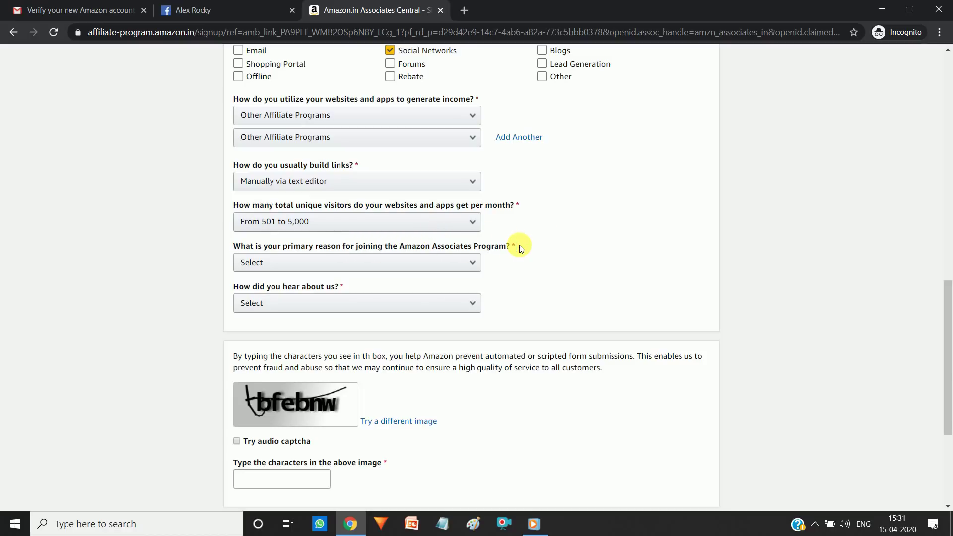
pyautogui.click(453, 263)
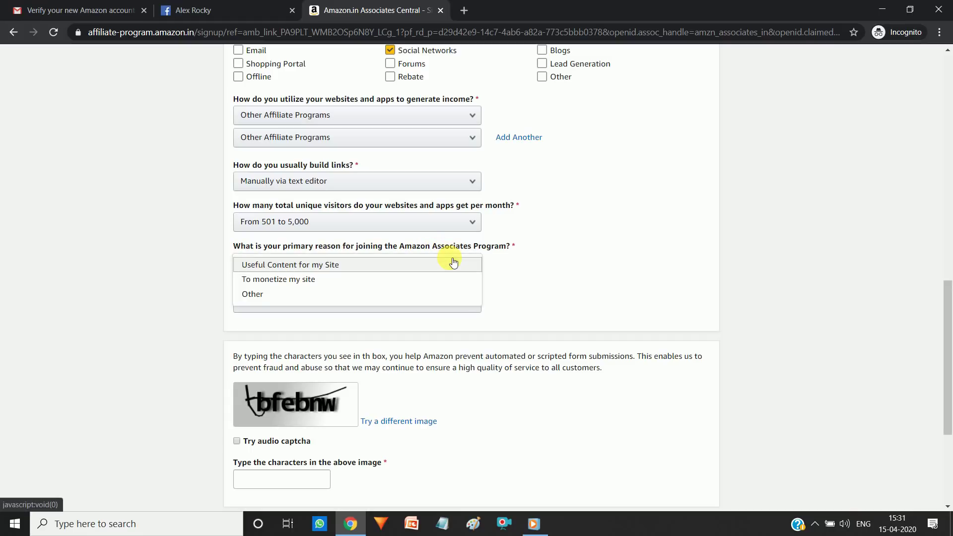
pyautogui.click(433, 293)
pyautogui.click(430, 278)
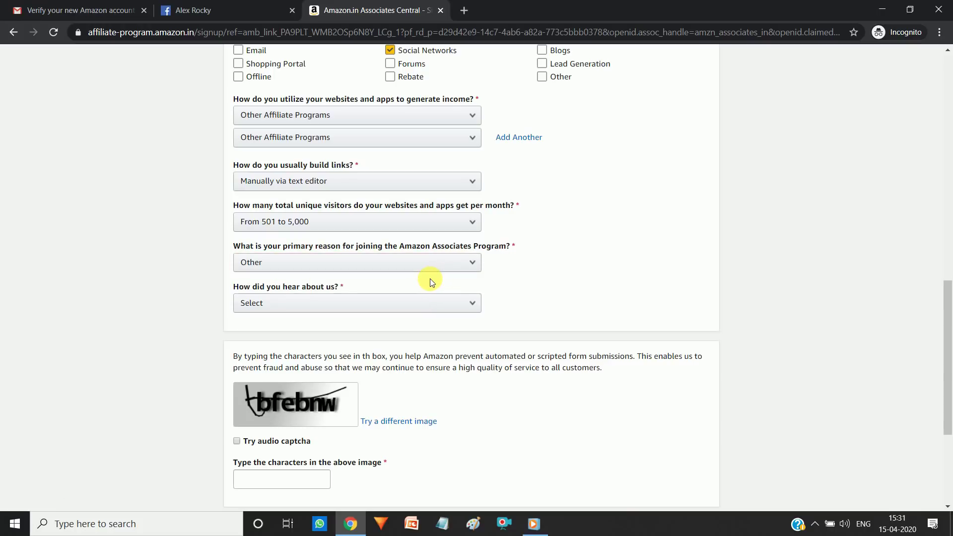
# Step: Answer Online Search for how you heard about Amazon Associates
pyautogui.click(470, 304)
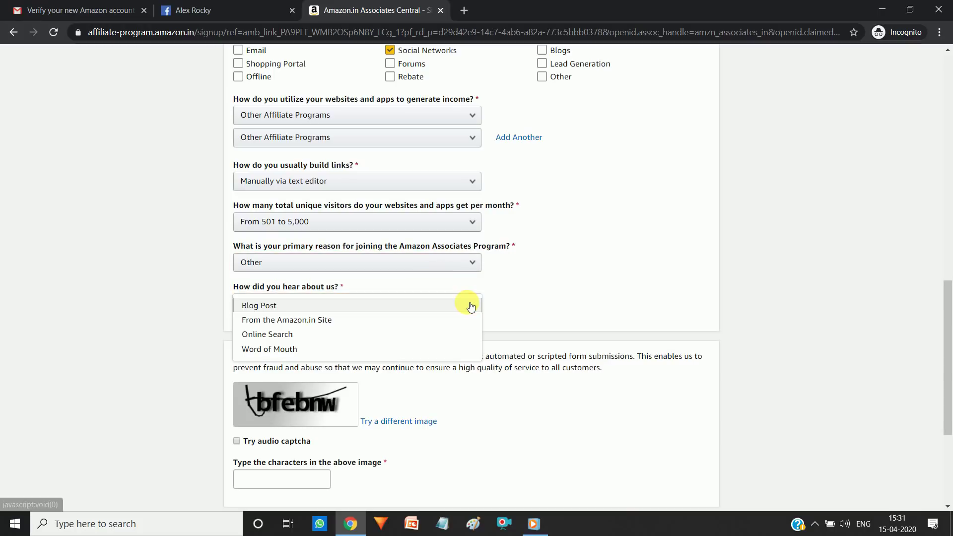
pyautogui.click(438, 333)
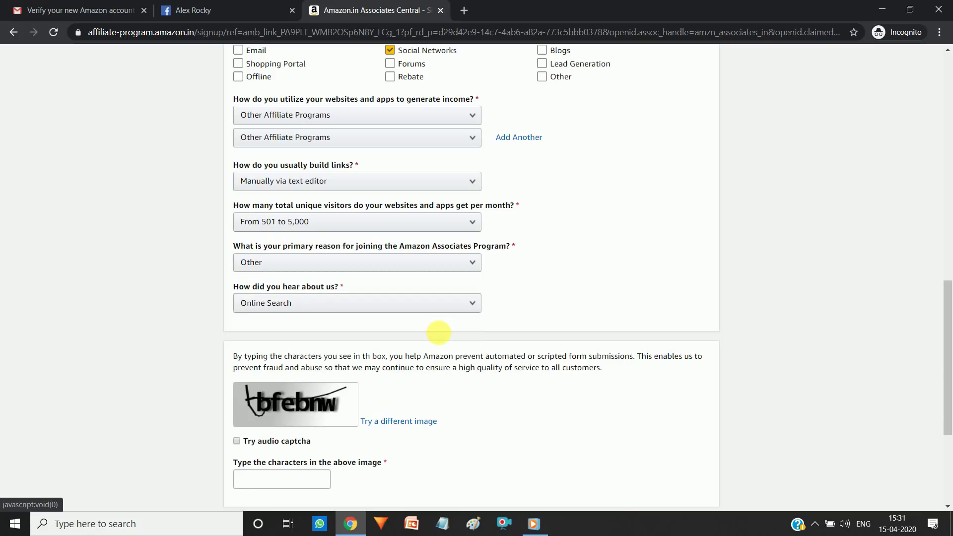
pyautogui.click(406, 340)
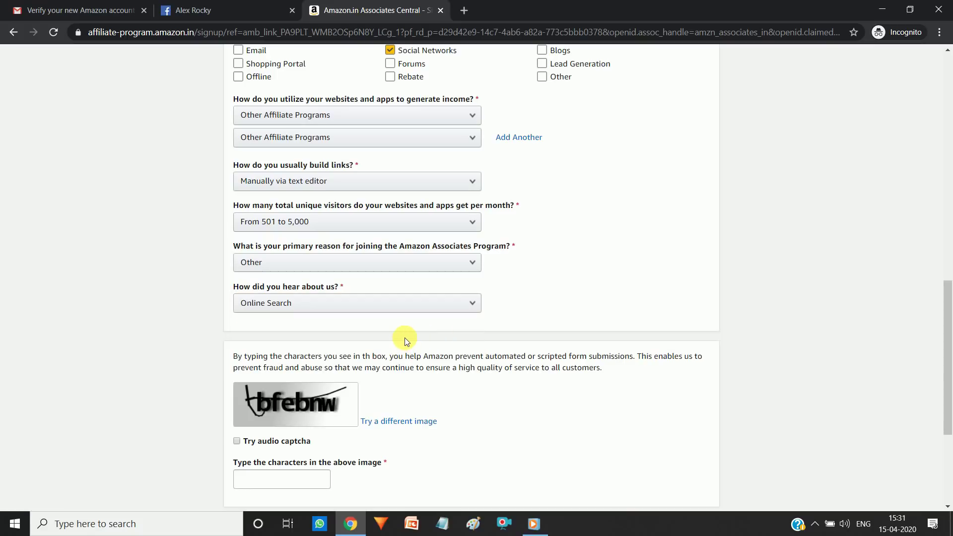
pyautogui.moveTo(947, 357); pyautogui.dragTo(947, 383)
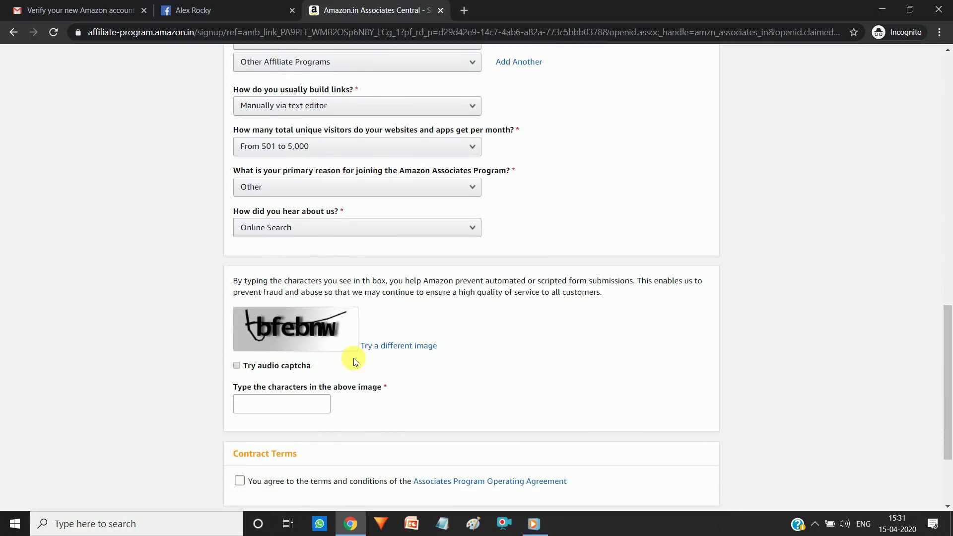
# Step: Type the displayed captcha characters, accept the Operating Agreement and click Finish
pyautogui.click(275, 400)
pyautogui.write('b')
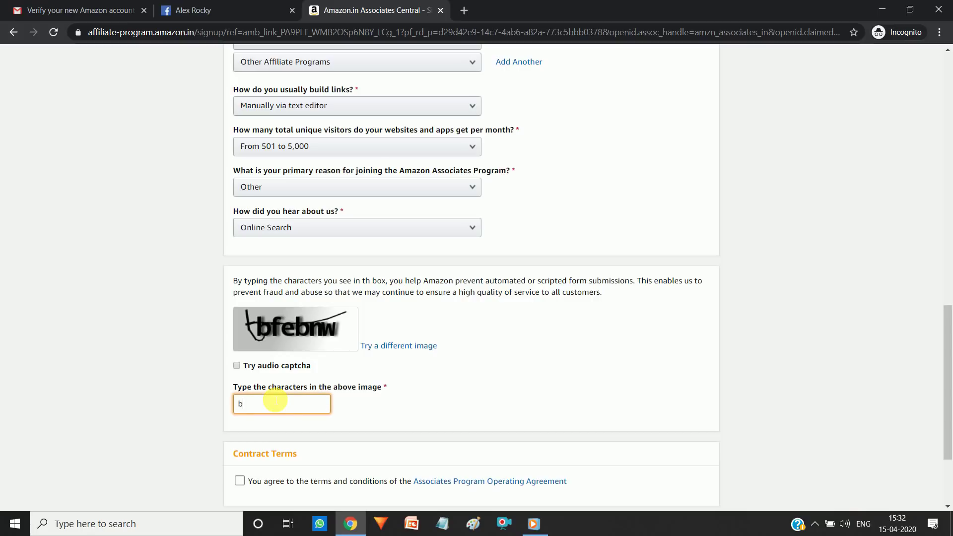
pyautogui.write('febnw')
pyautogui.scroll(-2, 948, 379)
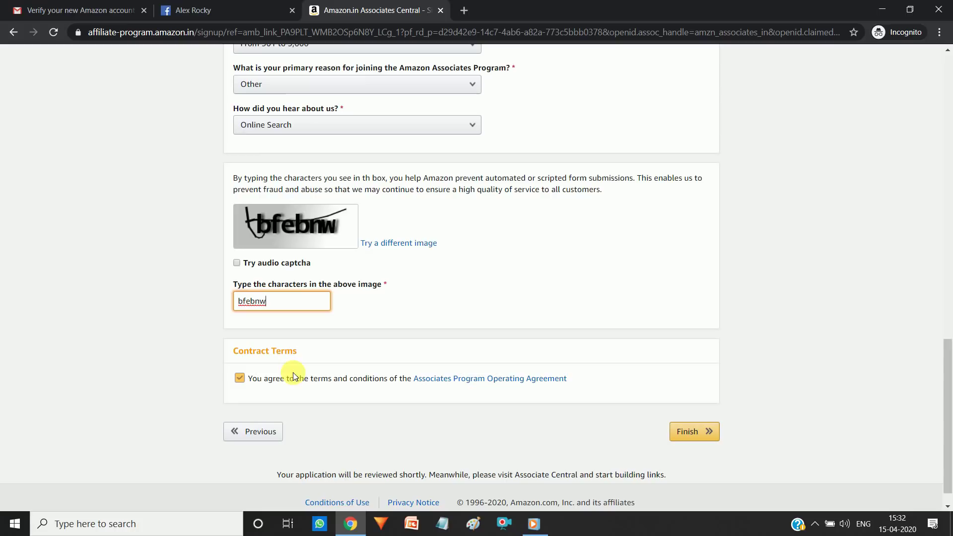
pyautogui.click(239, 378)
pyautogui.click(680, 431)
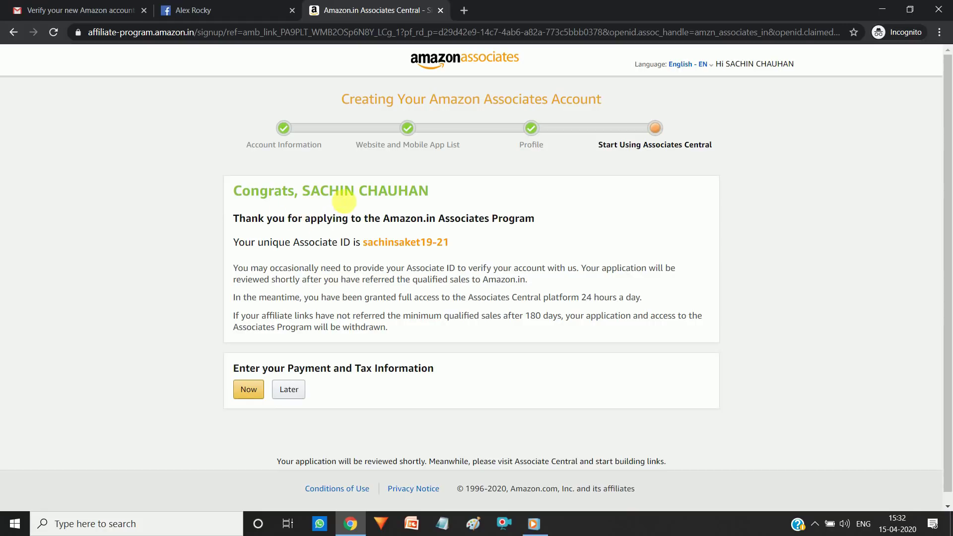
# Step: Review the new Associate ID and payment/tax section, then choose Later for payment details
pyautogui.moveTo(362, 242); pyautogui.dragTo(462, 242)
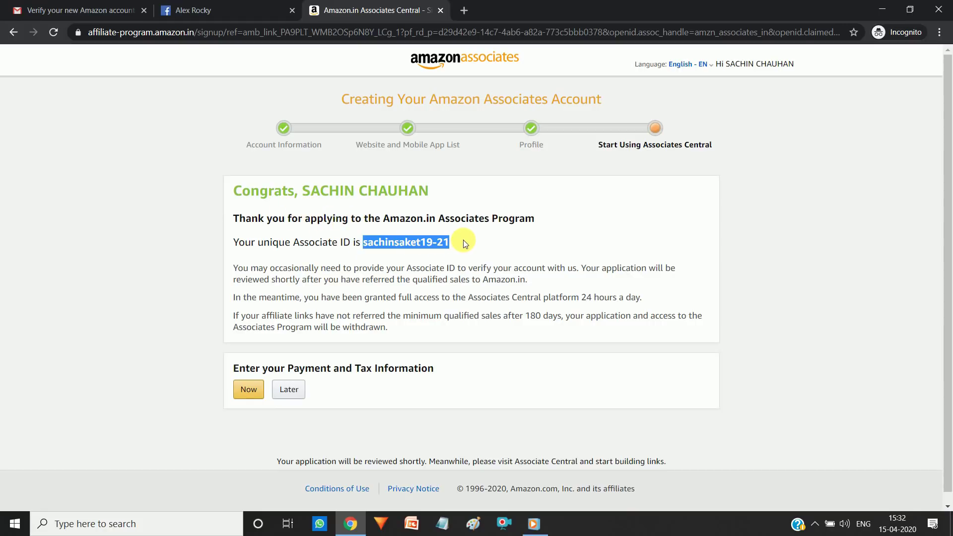
pyautogui.click(463, 240)
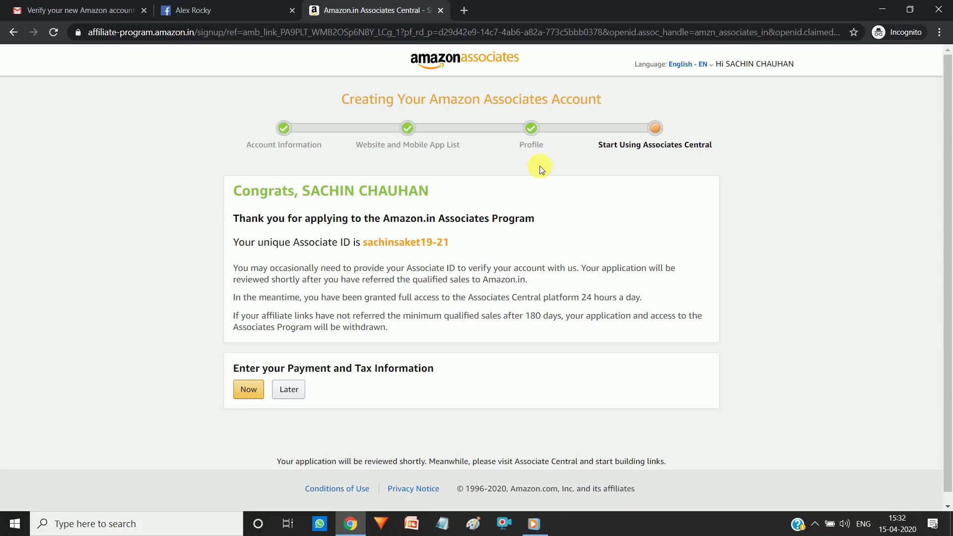
pyautogui.moveTo(238, 367); pyautogui.dragTo(457, 368)
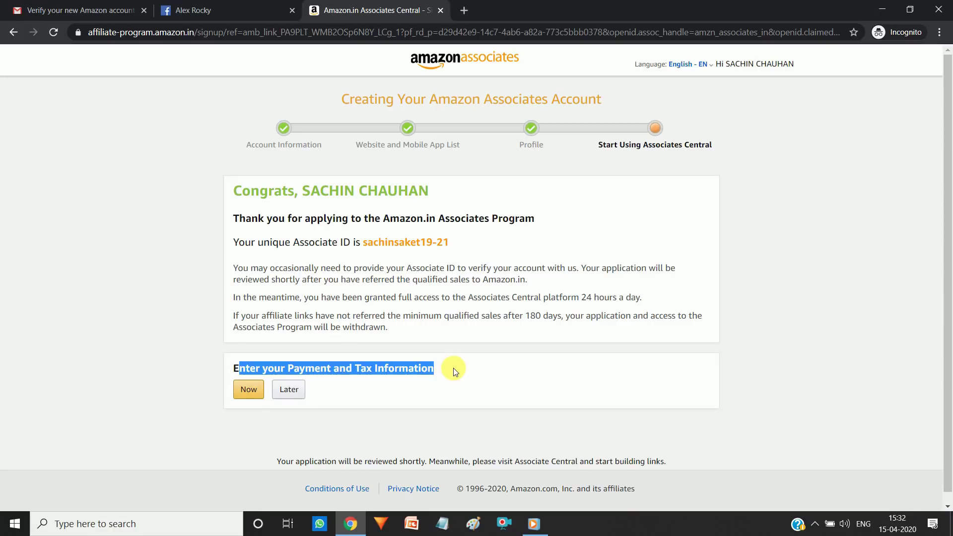
pyautogui.click(454, 368)
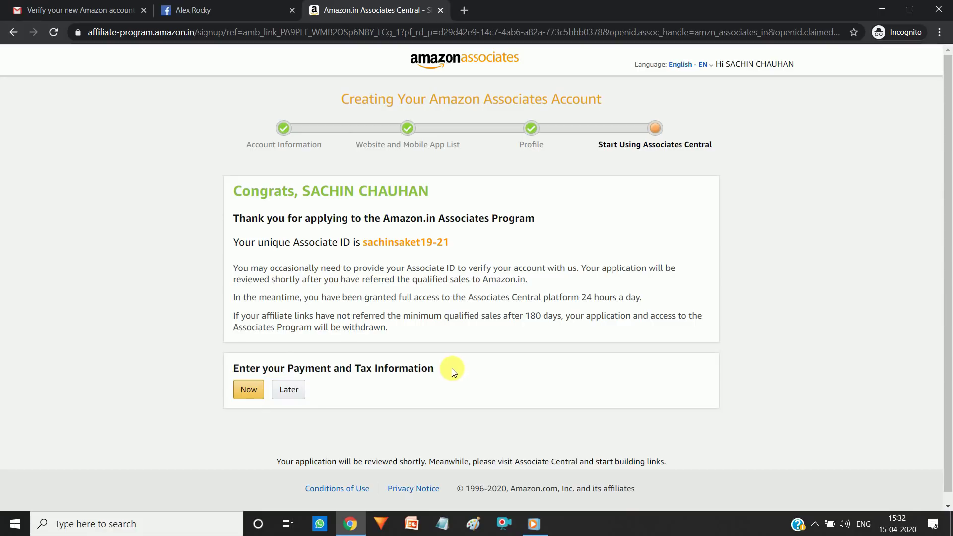
pyautogui.moveTo(356, 368); pyautogui.dragTo(444, 373)
pyautogui.click(367, 383)
pyautogui.click(293, 392)
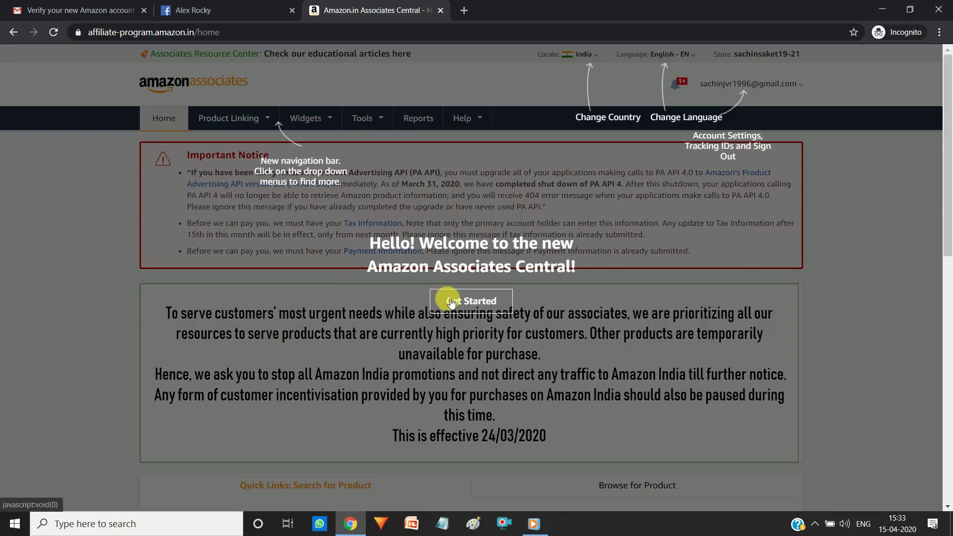
# Step: Close the welcome tour with Get Started and browse the ₹0.00 earnings dashboard and recommendations
pyautogui.click(451, 302)
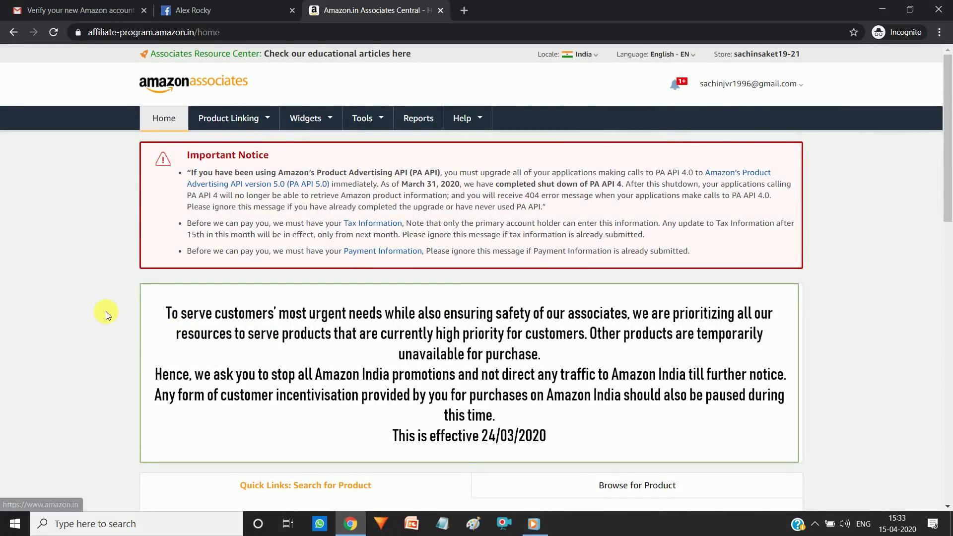
pyautogui.scroll(-6, 106, 311)
pyautogui.scroll(-3, 106, 311)
pyautogui.scroll(-3, 106, 311)
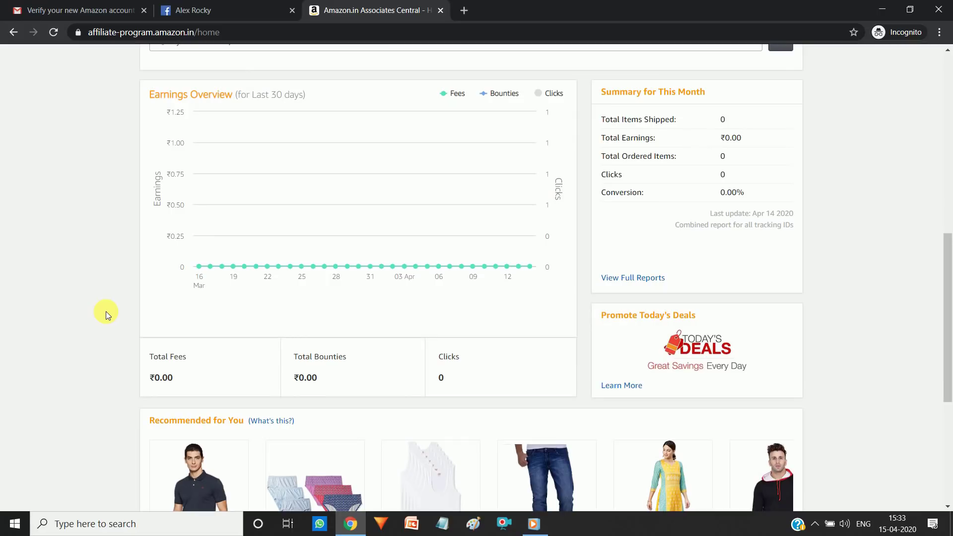
pyautogui.scroll(-5, 106, 311)
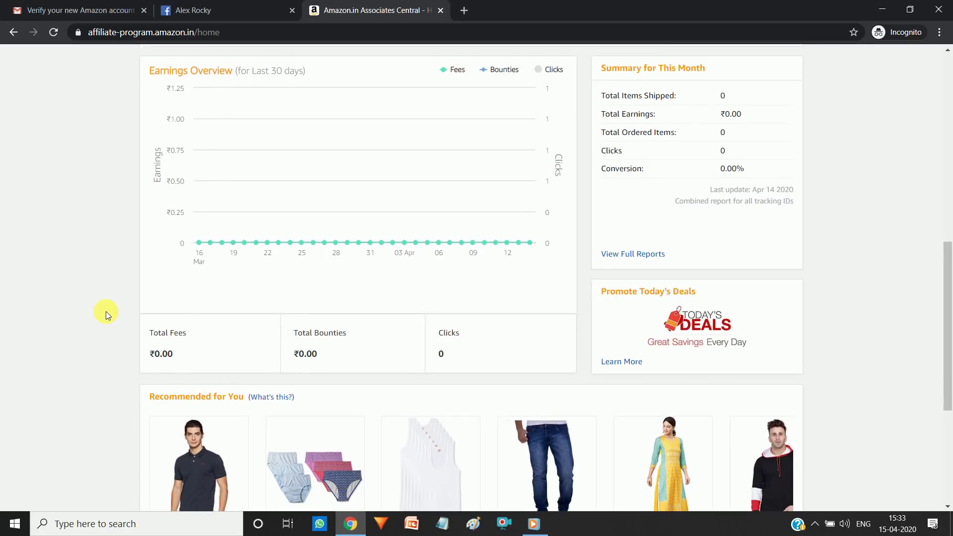
pyautogui.scroll(6, 106, 311)
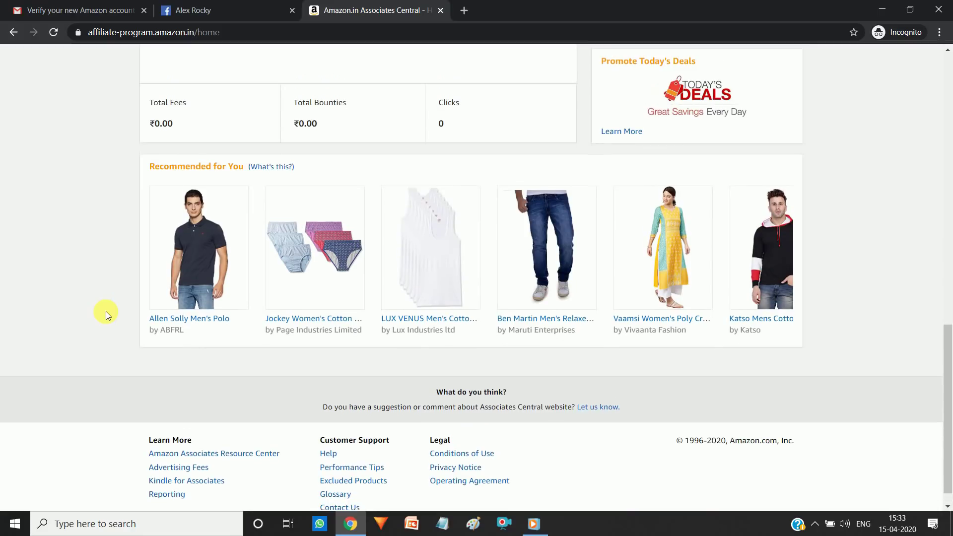
pyautogui.scroll(1, 106, 311)
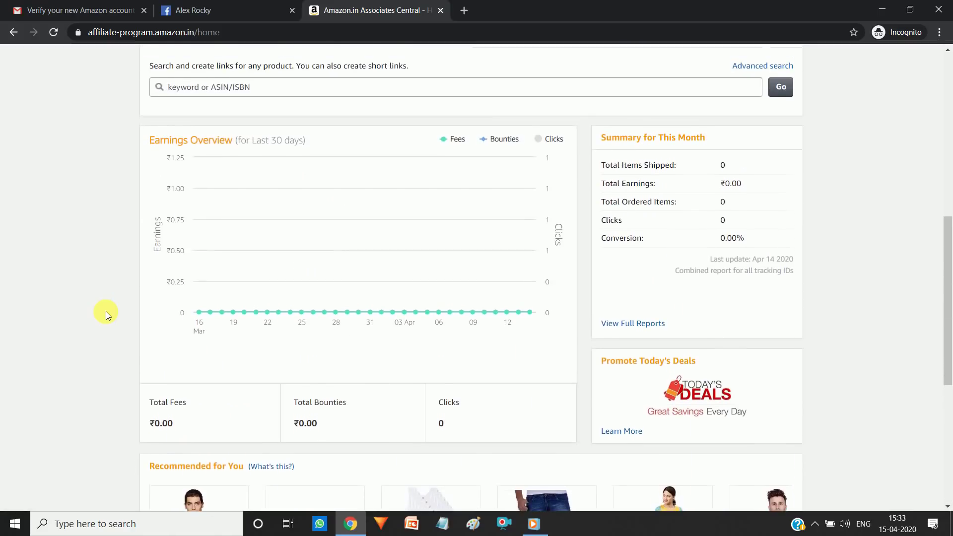